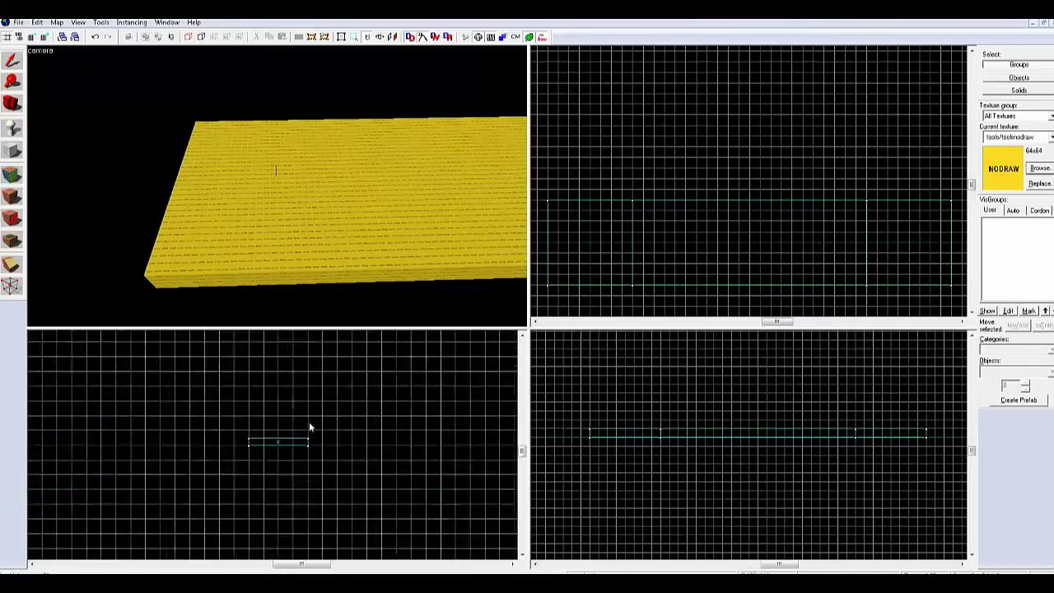
Step: Draw a nodraw block outline 16 units thick and 512 units long along one edge of the square end floor block
scroll(277, 186, "up", 3)
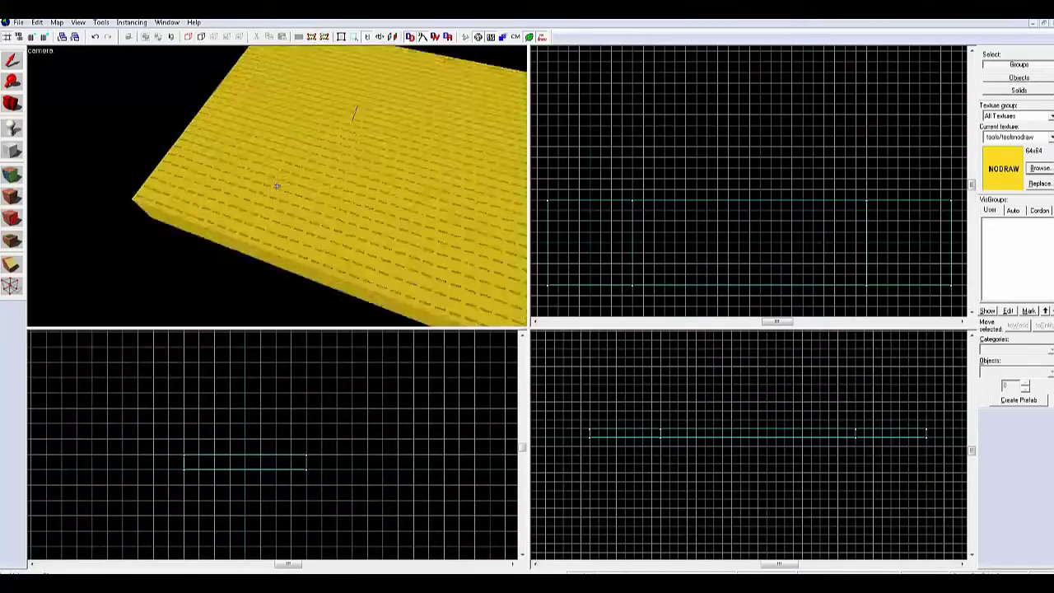
left_click(277, 186)
key("z")
key("shift+b")
scroll(568, 235, "up", 18)
mouse_move(642, 248)
left_mouse_down()
mouse_move(760, 181)
mouse_move(816, 74)
left_mouse_up()
scroll(662, 183, "down", 2)
scroll(778, 170, "down", 15)
left_click_drag(770, 168, 725, 178)
scroll(796, 170, "up", 15)
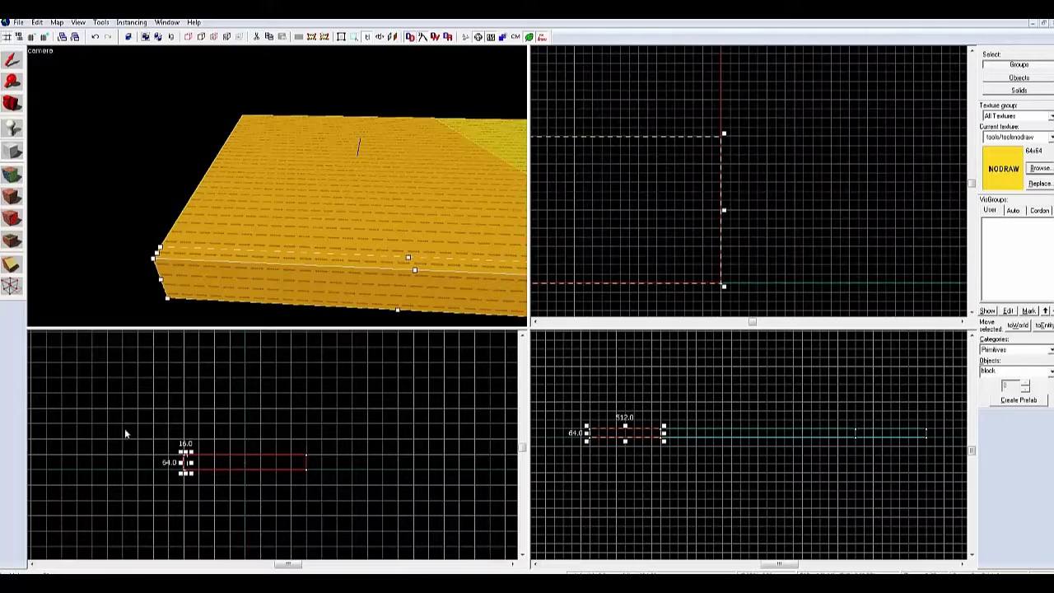
Step: Place the outline on top of the floor's edge, raise it to wall height and create the first wall
scroll(188, 461, "up", 14)
left_click_drag(194, 463, 331, 450)
scroll(337, 505, "down", 16)
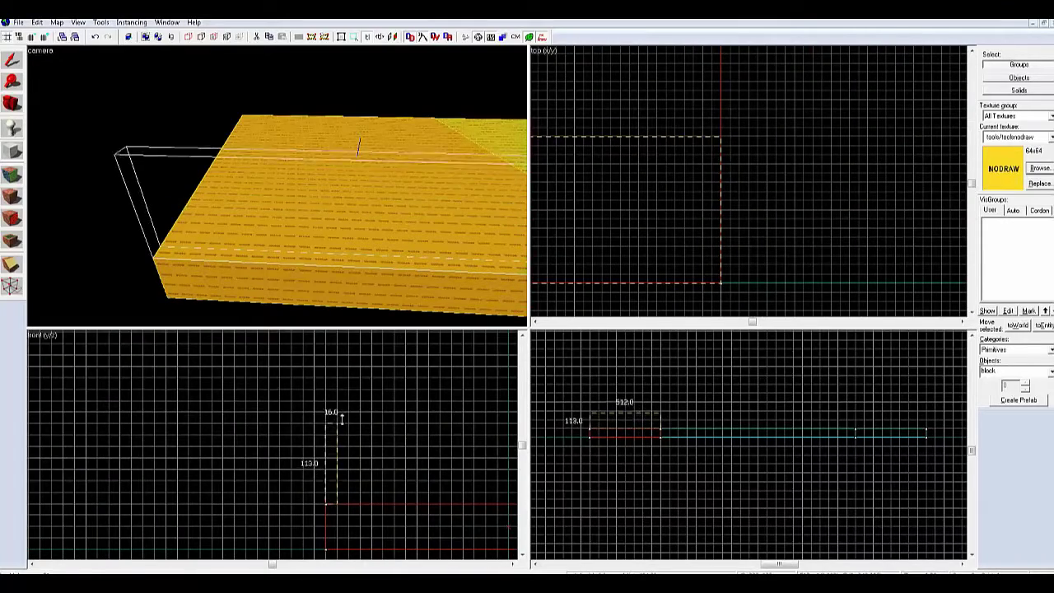
left_click_drag(348, 409, 349, 408)
key("Return")
left_click(12, 60)
scroll(847, 280, "down", 16)
Step: Create an adjoining wall 16 units thick and 496 units long along the outer end of the same floor block
left_click(11, 150)
scroll(595, 272, "up", 17)
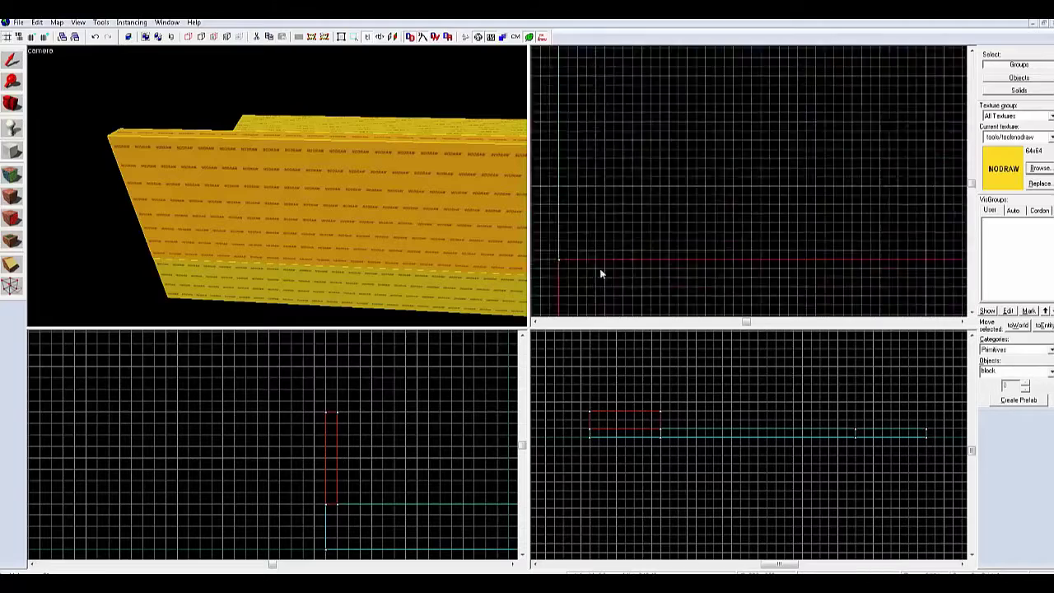
left_click_drag(560, 259, 735, 195)
scroll(682, 234, "down", 20)
left_click_drag(677, 230, 654, 102)
key("Return")
left_click(11, 61)
scroll(770, 193, "down", 16)
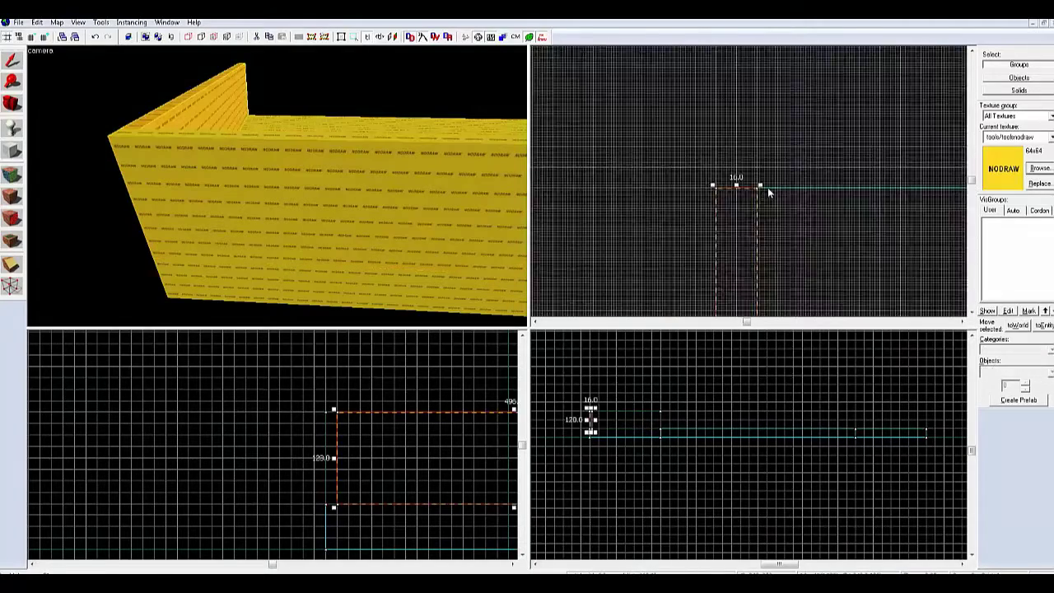
Step: Create the third wall of the room along the remaining side edge of the end floor block
left_click(11, 151)
scroll(774, 198, "up", 15)
scroll(677, 167, "down", 16)
scroll(800, 189, "up", 16)
mouse_move(678, 166)
left_mouse_down()
mouse_move(800, 188)
mouse_move(708, 247)
left_mouse_up()
key("Return")
Step: Close the room with a wall facing the long middle floor, leaving a doorway gap near its middle
scroll(760, 217, "up", 8)
scroll(768, 137, "down", 16)
scroll(762, 228, "up", 16)
left_click_drag(766, 143, 800, 172)
key("Return")
left_click(12, 60)
scroll(773, 196, "down", 11)
key("shift+x")
scroll(773, 206, "up", 13)
key("w")
left_click(277, 186)
key("z")
scroll(751, 201, "down", 15)
key("Escape")
key("z")
key("z")
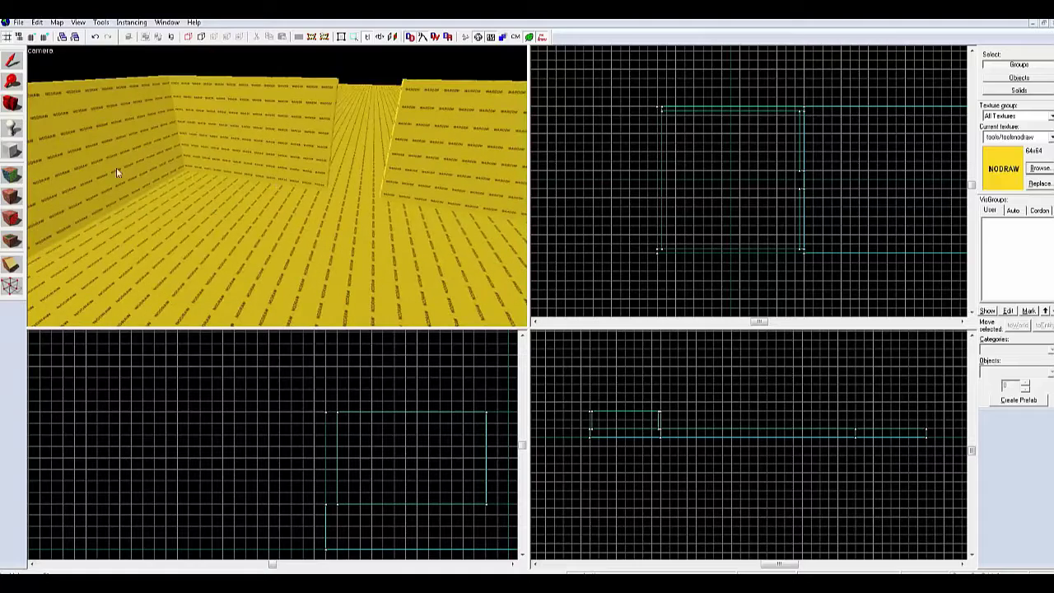
Step: Place an info_player_start entity on the floor inside the room
left_click(1027, 431)
key("z")
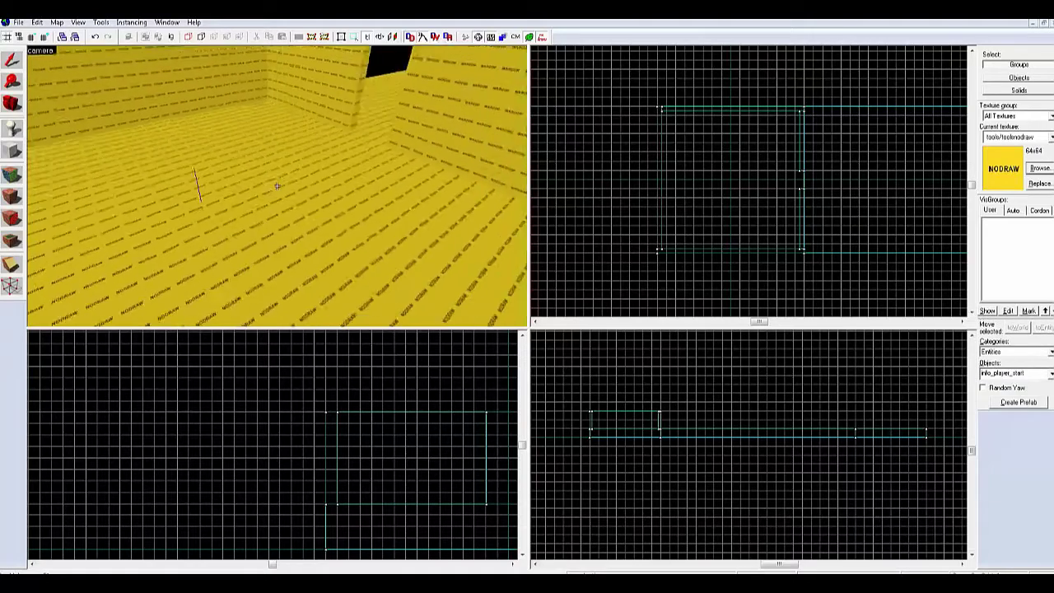
key("z")
left_click(261, 221)
key("shift+s")
scroll(707, 232, "down", 2)
key("Escape")
left_click(18, 23)
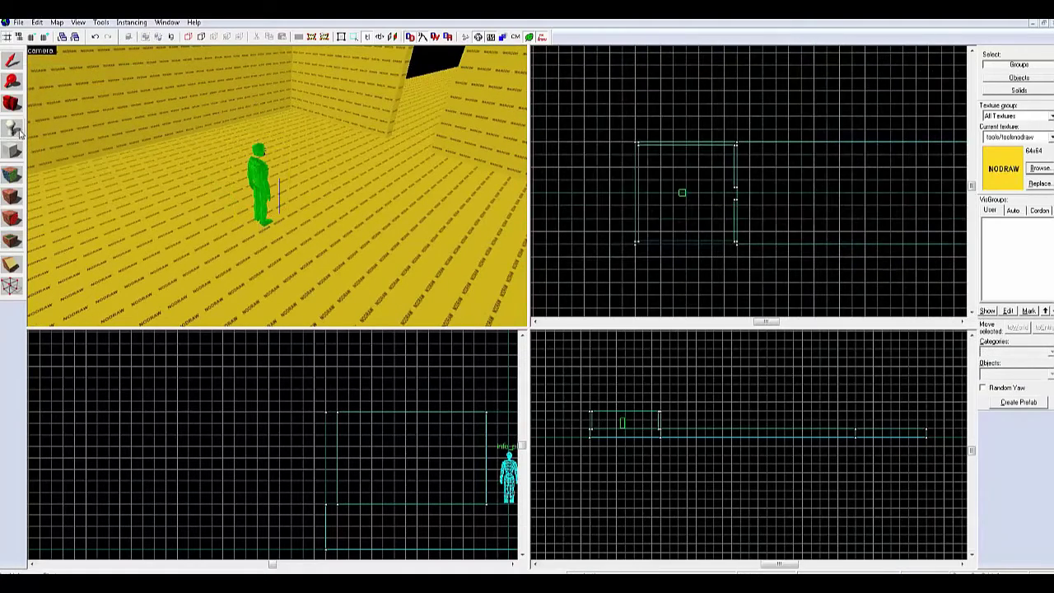
key("alt+Return")
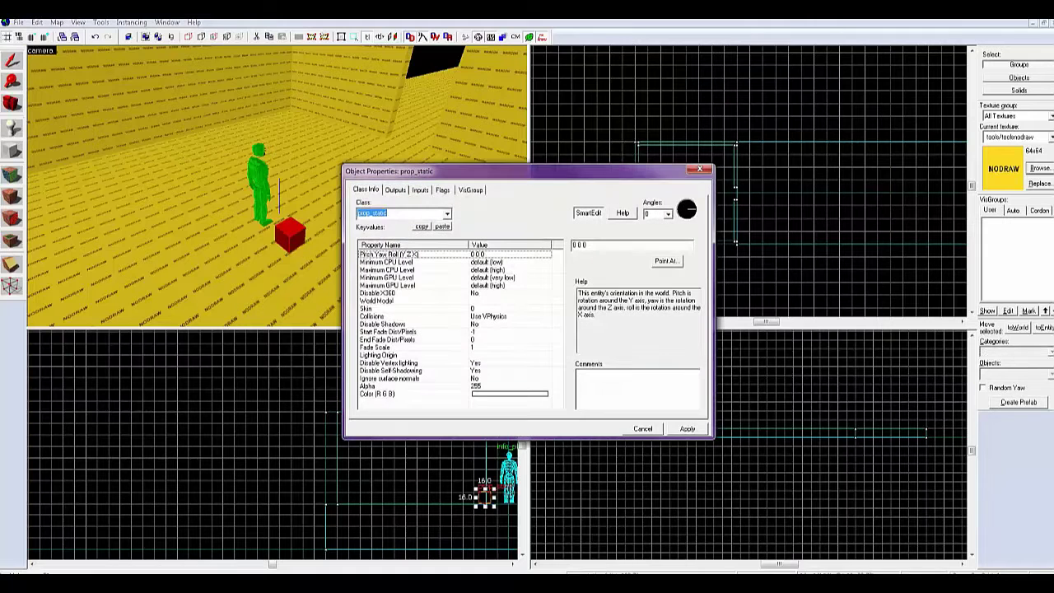
left_click(398, 262)
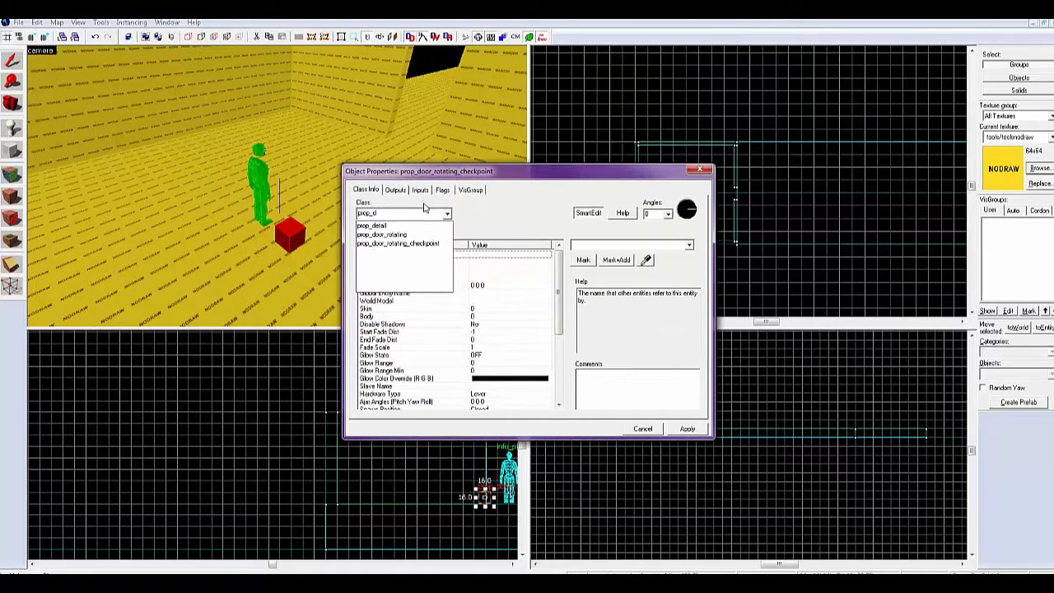
left_click(388, 235)
left_click(590, 265)
type("door")
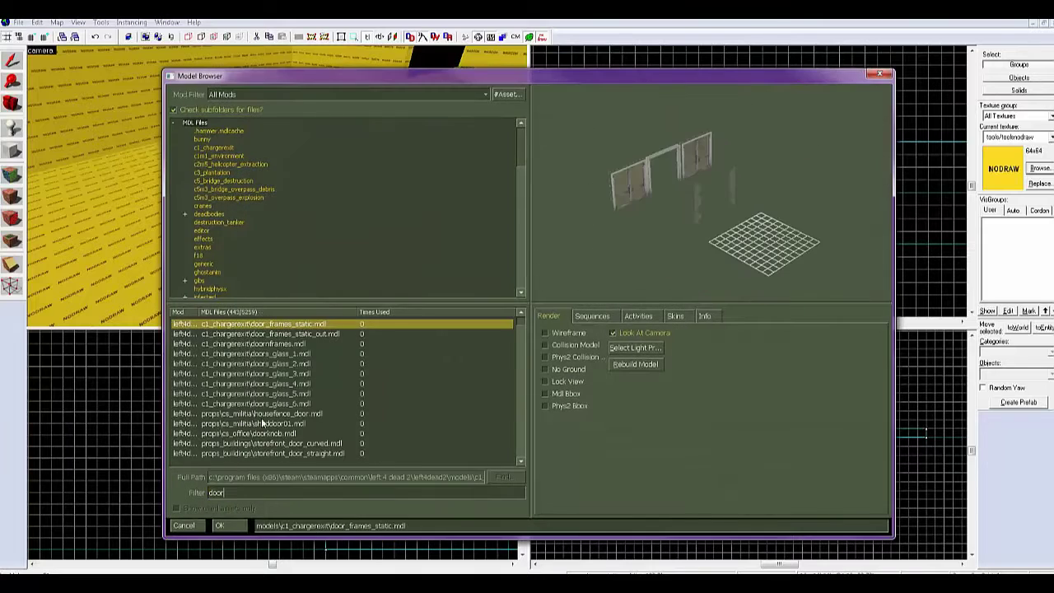
left_click(888, 74)
left_click(699, 169)
Step: Insert the doorway prefab, turn it to face the room and move it into the gap in the wall
left_click(1013, 351)
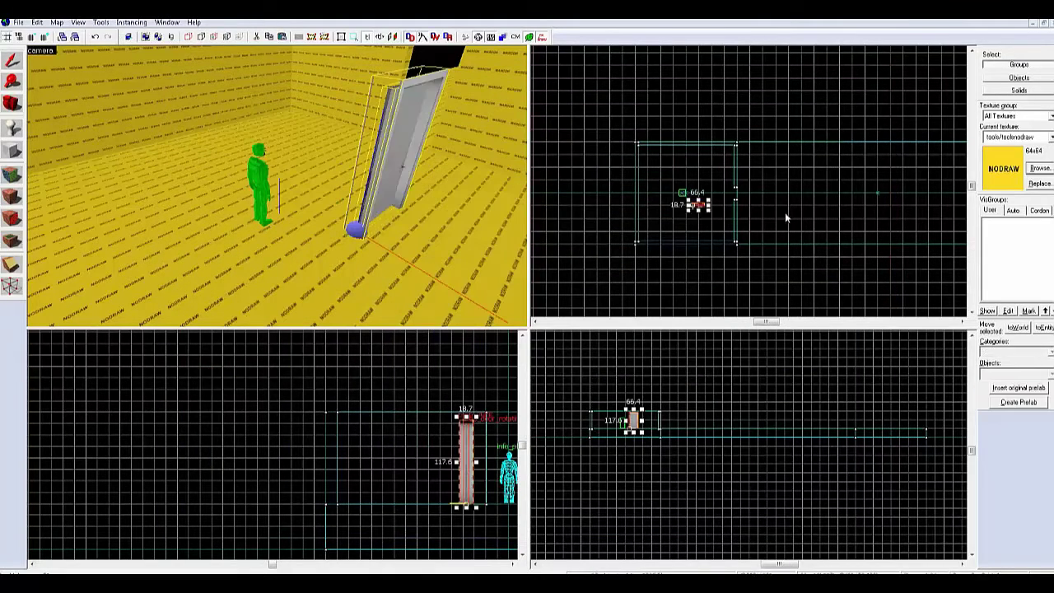
scroll(704, 187, "up", 9)
left_click_drag(682, 279, 844, 212)
scroll(821, 244, "up", 6)
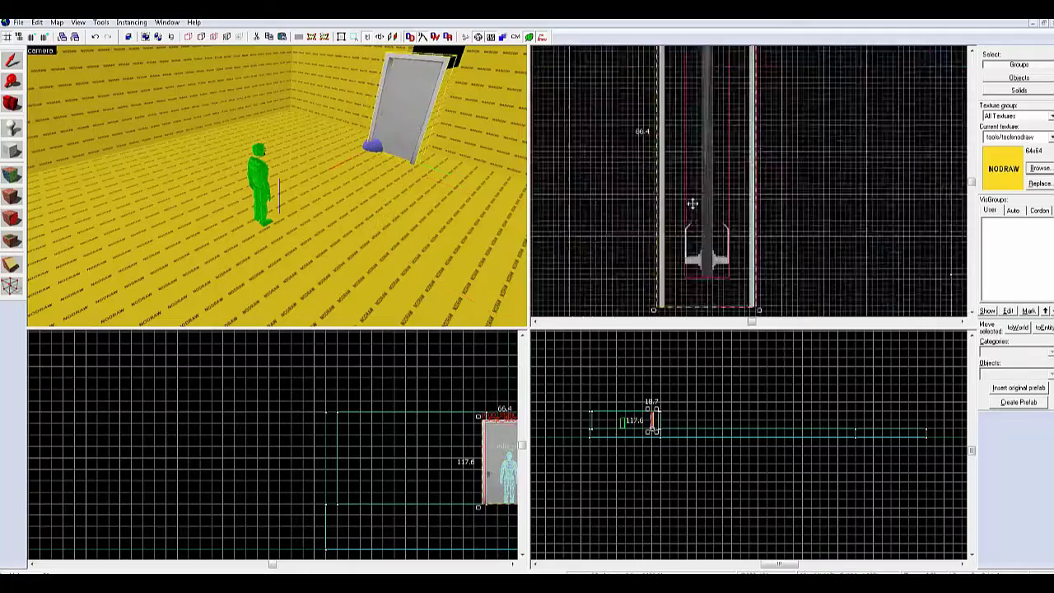
scroll(886, 227, "down", 4)
Step: Align the doorway with the thickness of the wall segments on either side of it
key("z")
key("w")
left_click(276, 186)
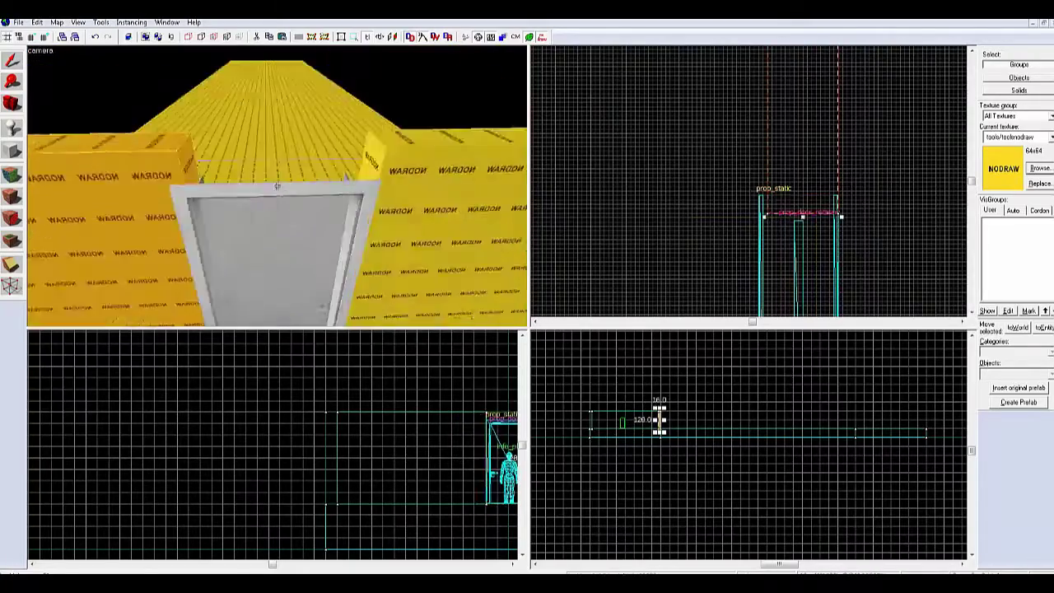
key("z")
scroll(782, 206, "down", 7)
scroll(775, 202, "up", 9)
left_click_drag(728, 173, 719, 172)
scroll(772, 165, "down", 15)
key("Escape")
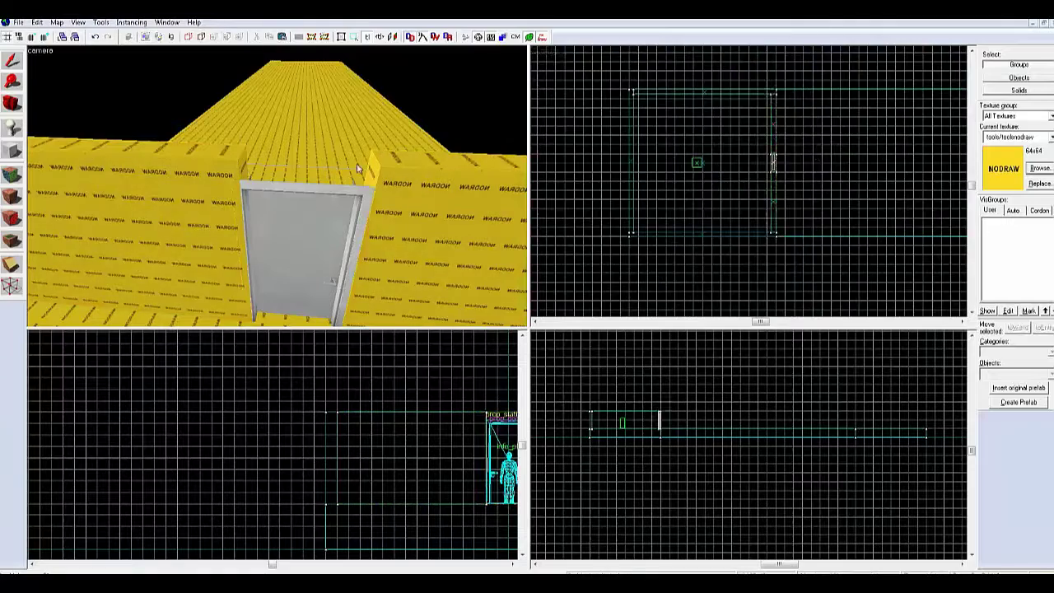
Step: Fill the open space above the door frame with a wall section joining the two wall segments
left_click(353, 191)
scroll(791, 164, "up", 12)
left_click(227, 183)
key("Escape")
key("z")
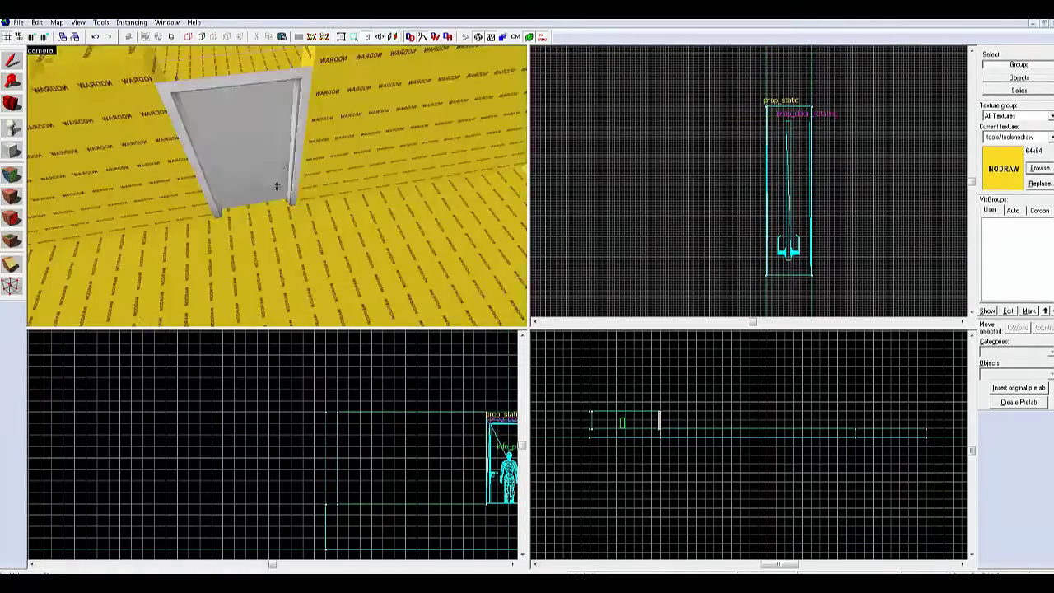
key("w")
key("z")
left_click(376, 132)
key("shift+x")
scroll(505, 421, "up", 10)
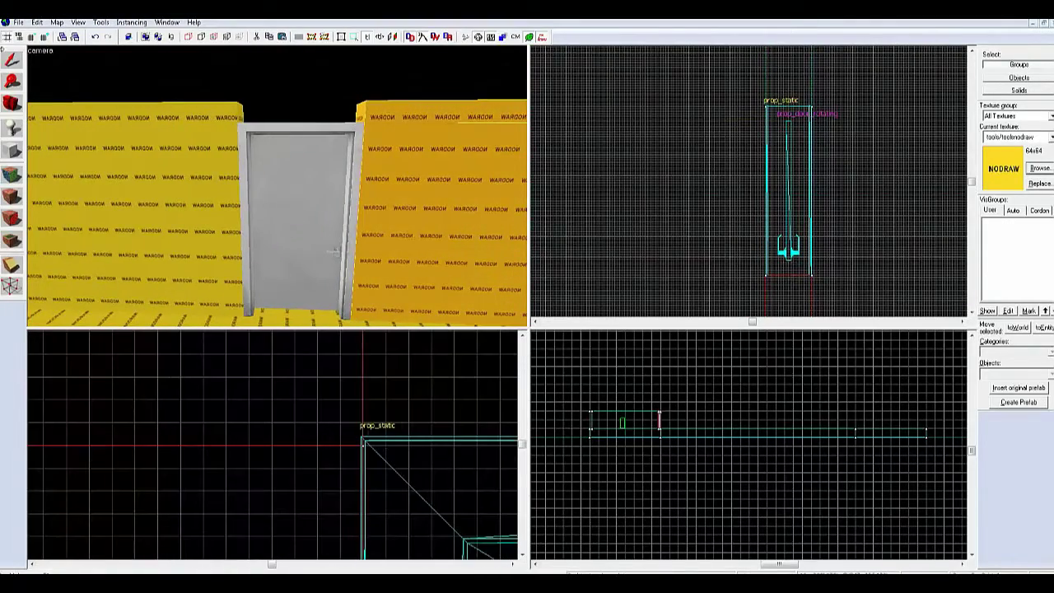
key("shift+s")
left_click(449, 113)
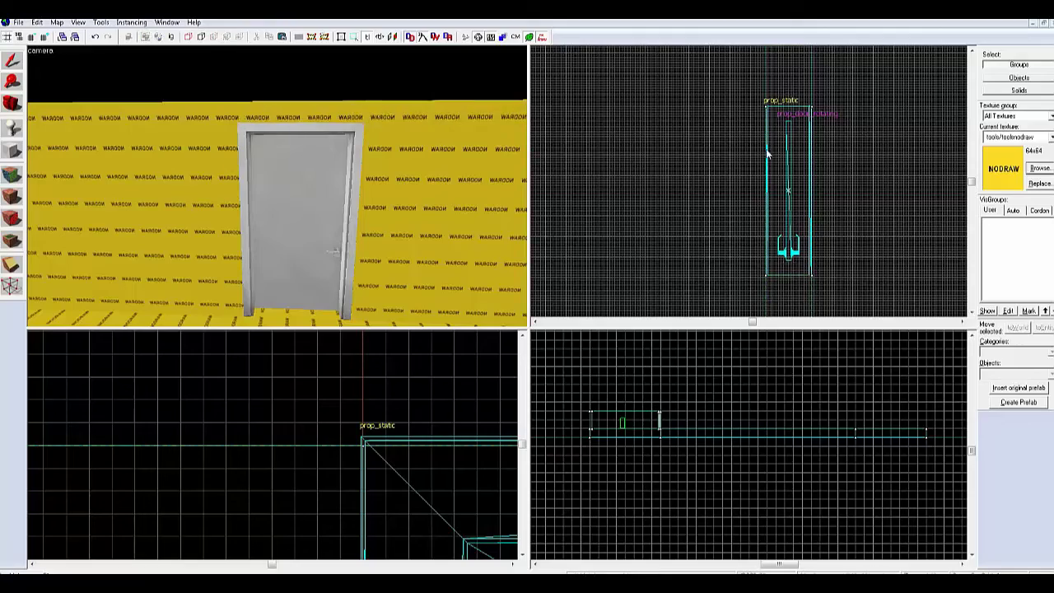
Step: Filter the textures for "floor", apply brick/brick_floor_01 to the room's floor, and look through the "wall" textures
key("z")
key("s")
key("z")
scroll(804, 151, "down", 14)
left_click(1041, 168)
type("floor")
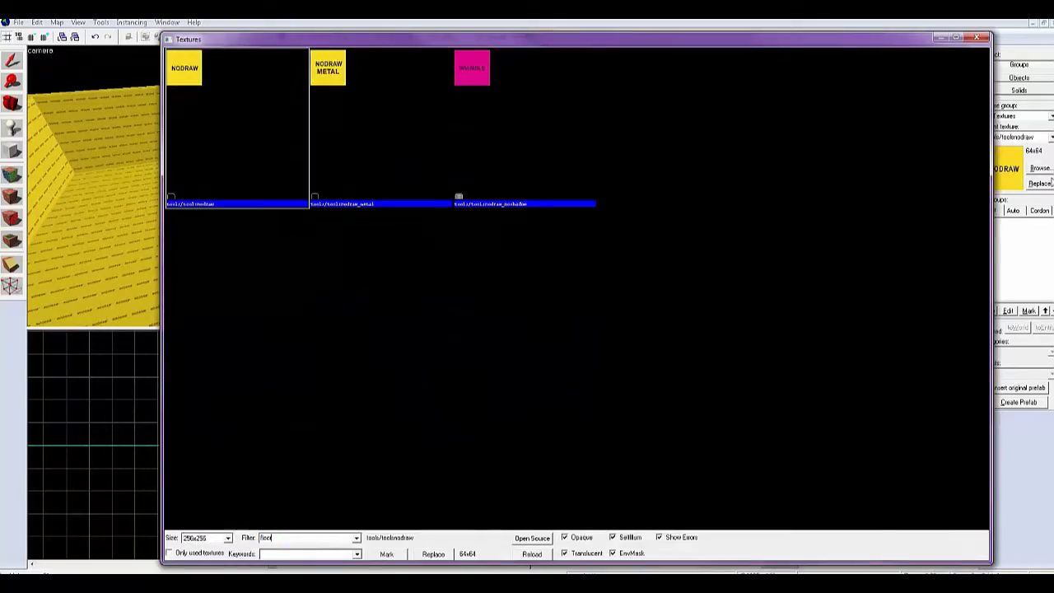
type("r")
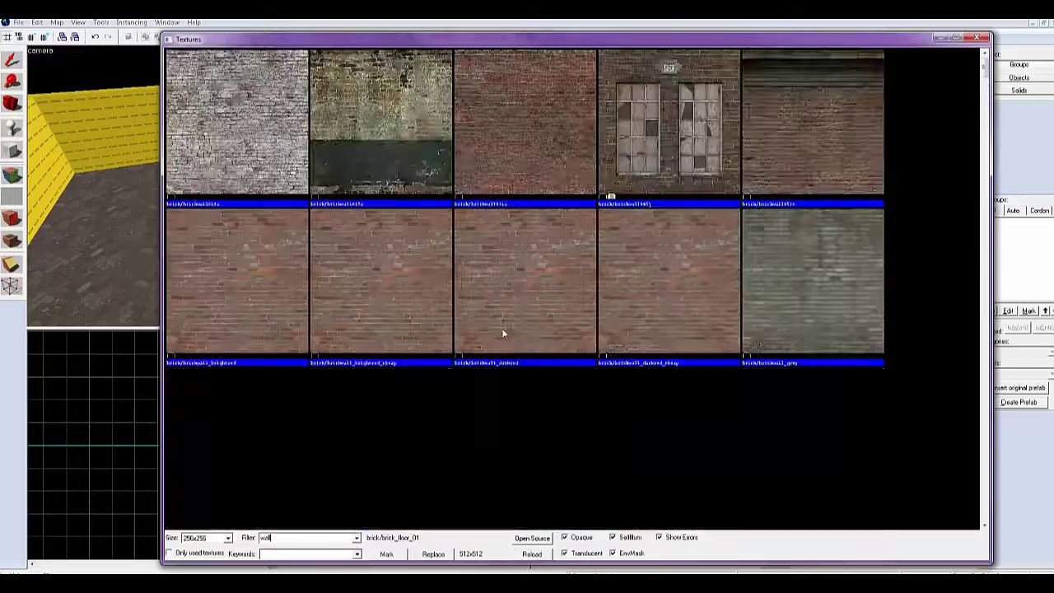
scroll(503, 334, "down", 15)
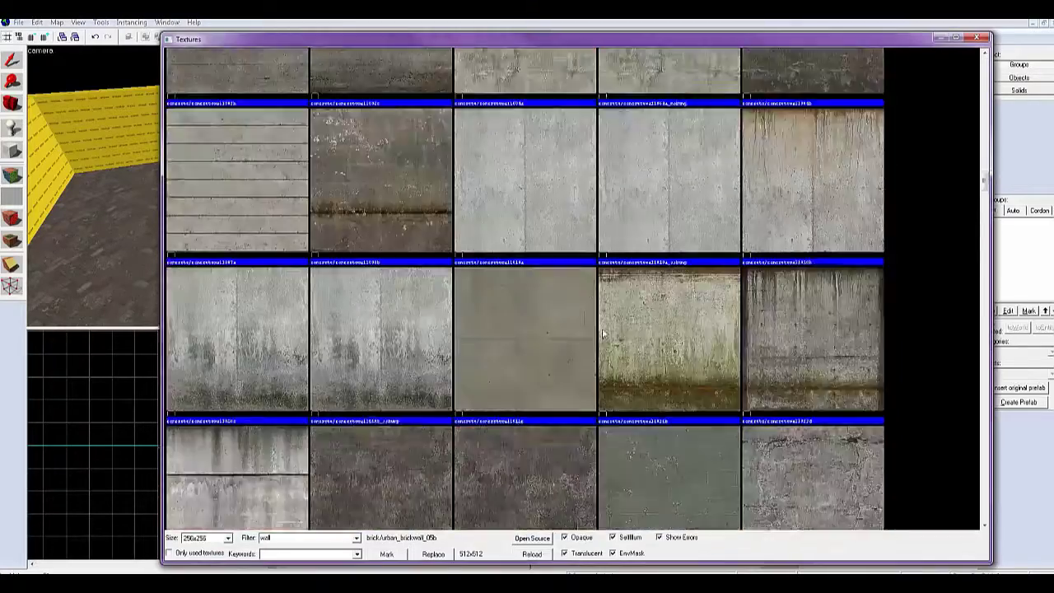
scroll(603, 334, "down", 5)
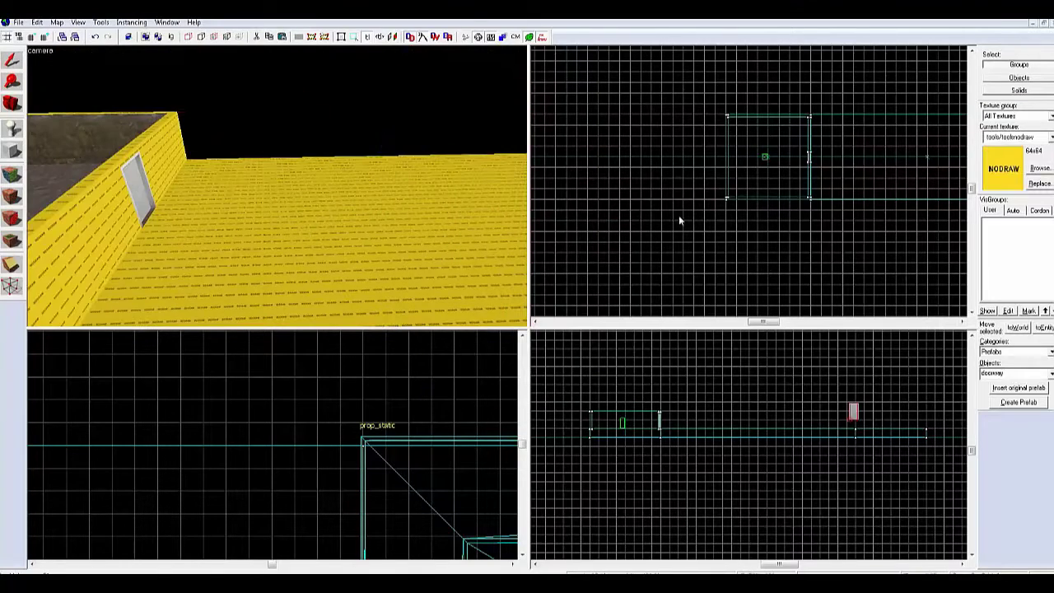
Step: Place a prop_static entity on the middle floor and open its model browser with the name filter cleared
scroll(679, 219, "down", 5)
left_click(12, 60)
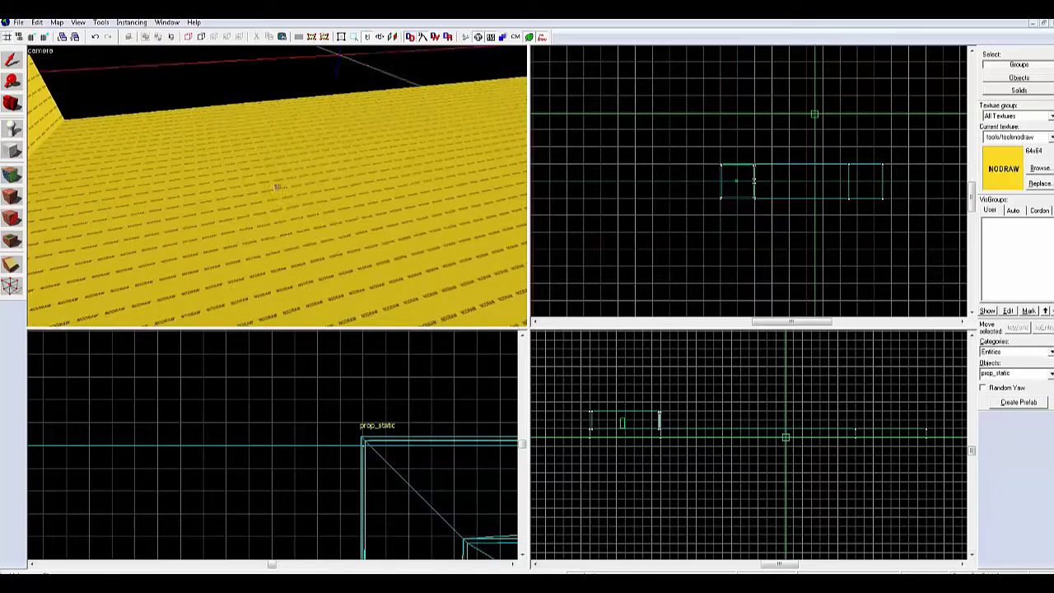
key("Return")
key("alt+Return")
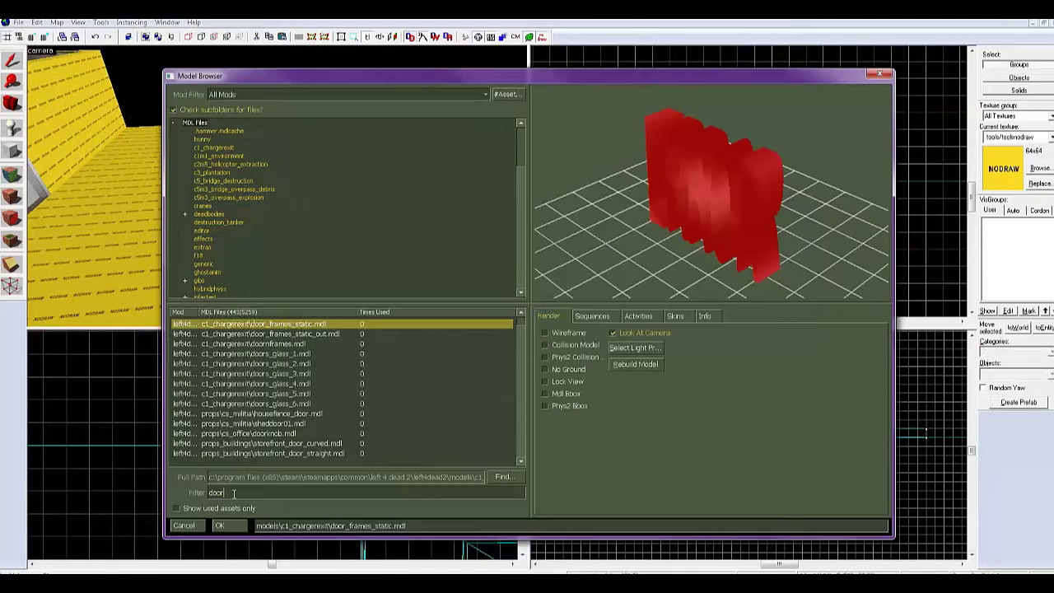
key("BackSpace")
key("BackSpace")
key("BackSpace")
key("BackSpace")
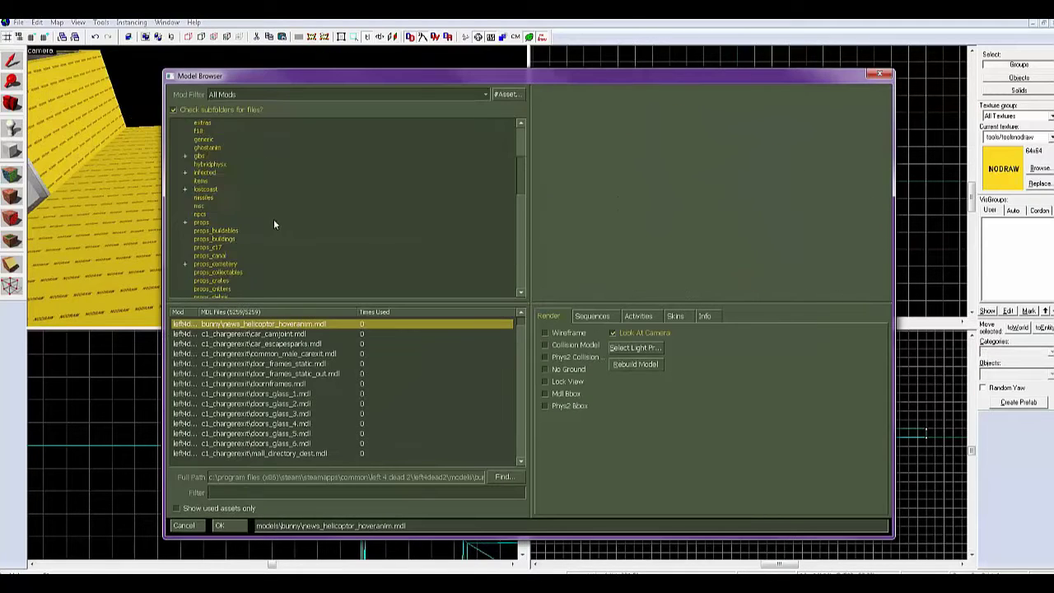
Step: Browse the props_vehicles models and assign a city bus model to the prop_static
key("Down")
key("Down")
key("Down")
key("Down")
key("Down")
key("Down")
key("Down")
key("Down")
key("Down")
key("Down")
key("Down")
key("Down")
key("Down")
key("Down")
key("Down")
key("Down")
key("Down")
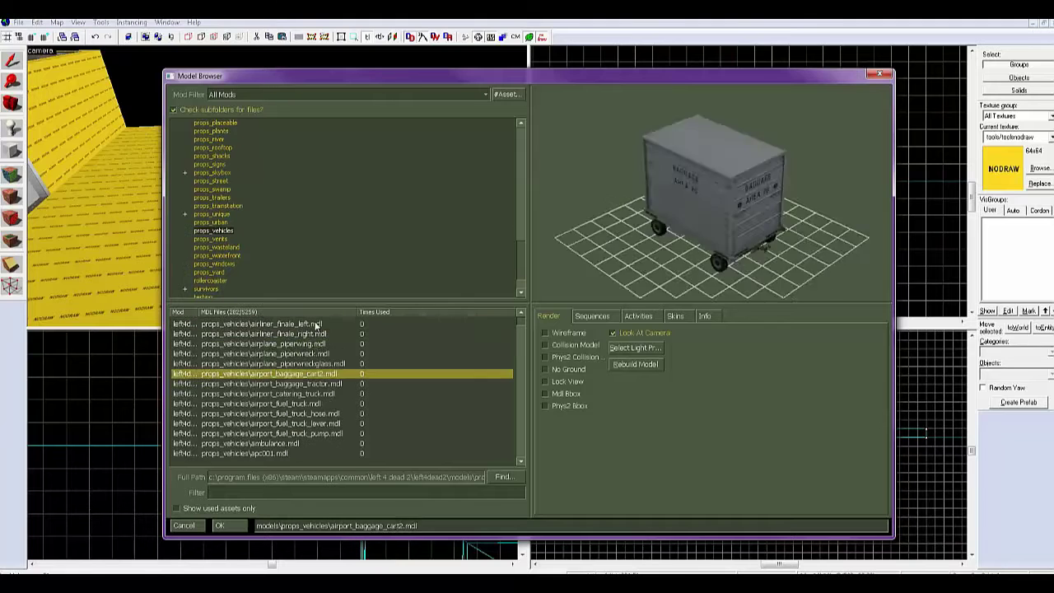
key("Down")
key("Down")
key("Down")
key("Down")
key("Down")
key("Down")
key("Down")
key("Down")
key("Down")
key("Down")
key("Down")
key("Down")
key("Down")
key("Down")
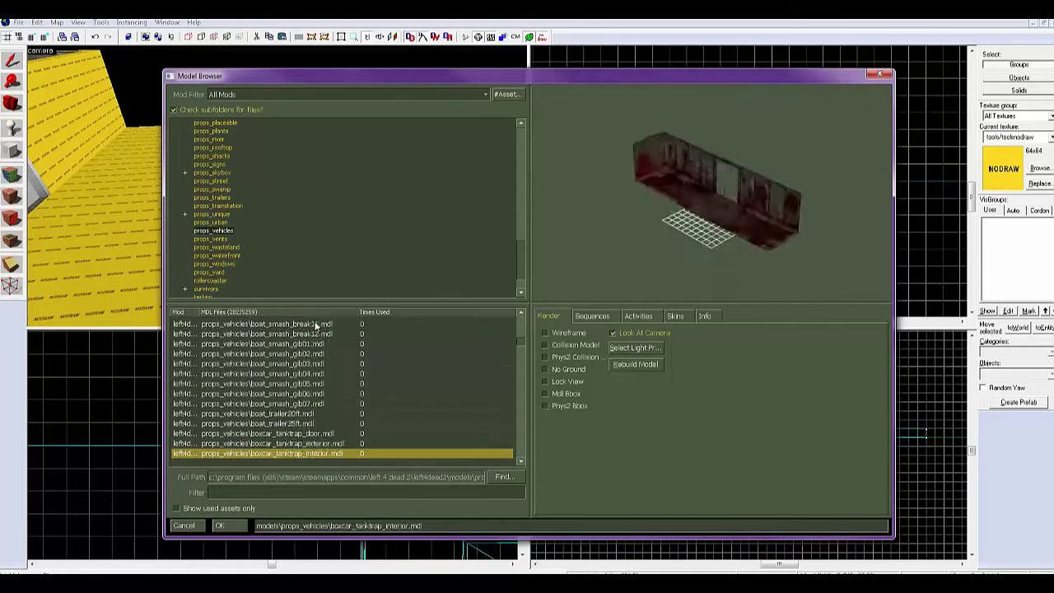
key("Up")
key("Return")
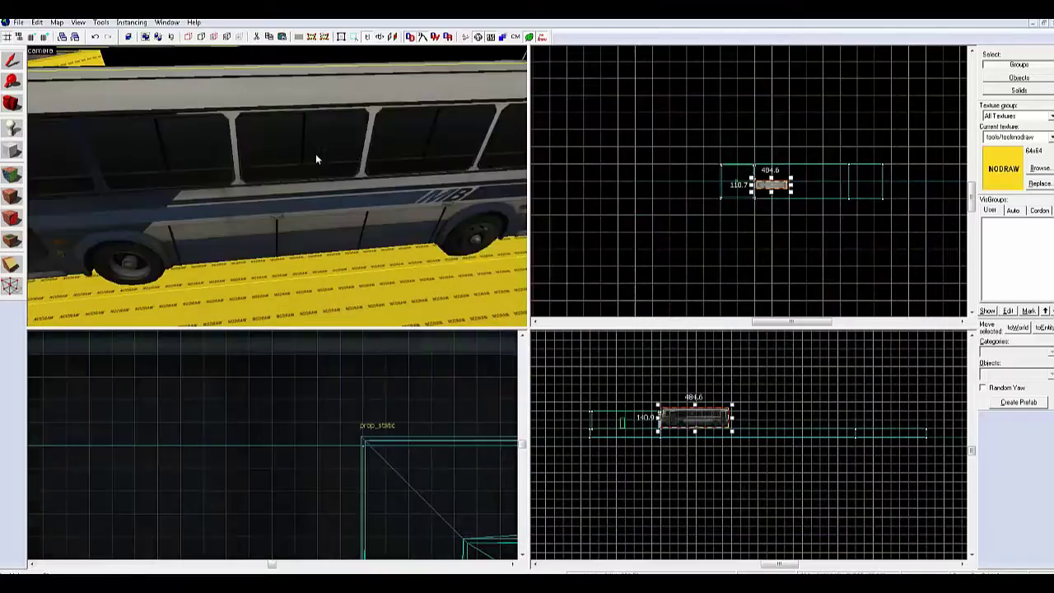
Step: Move the bus to the centre of the long middle floor and rotate it diagonally across the road
scroll(317, 155, "down", 5)
scroll(811, 169, "up", 4)
left_click(810, 169)
left_click_drag(822, 156, 845, 168)
scroll(831, 129, "up", 13)
left_click_drag(782, 247, 782, 230)
scroll(794, 252, "down", 14)
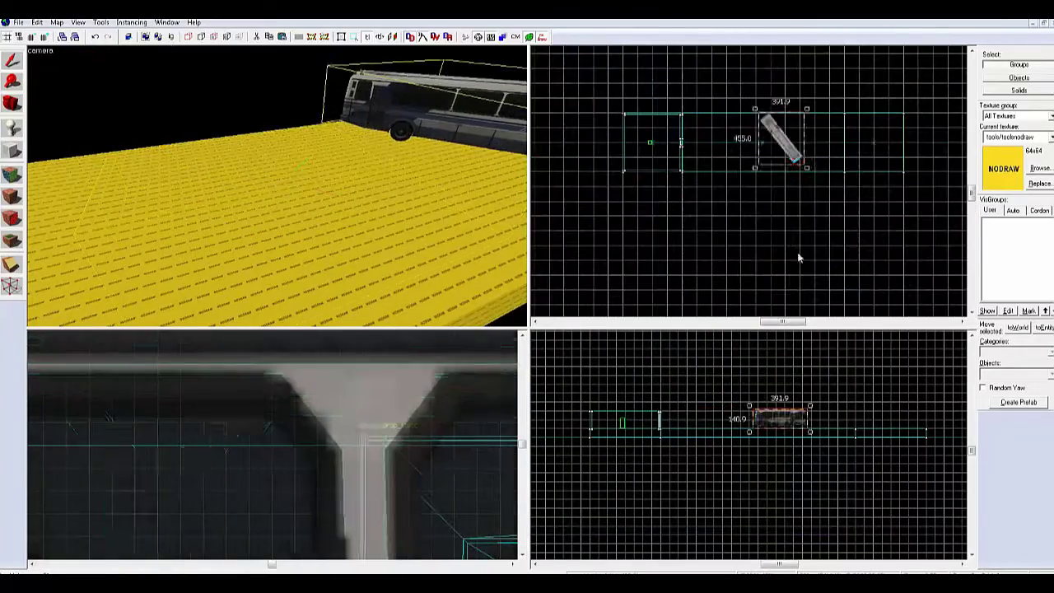
Step: Lower the bus slightly so that its wheels rest on the floor
key("Escape")
key("z")
key("w")
key("z")
left_click(277, 186)
left_click_drag(330, 428, 329, 451)
key("z")
key("z")
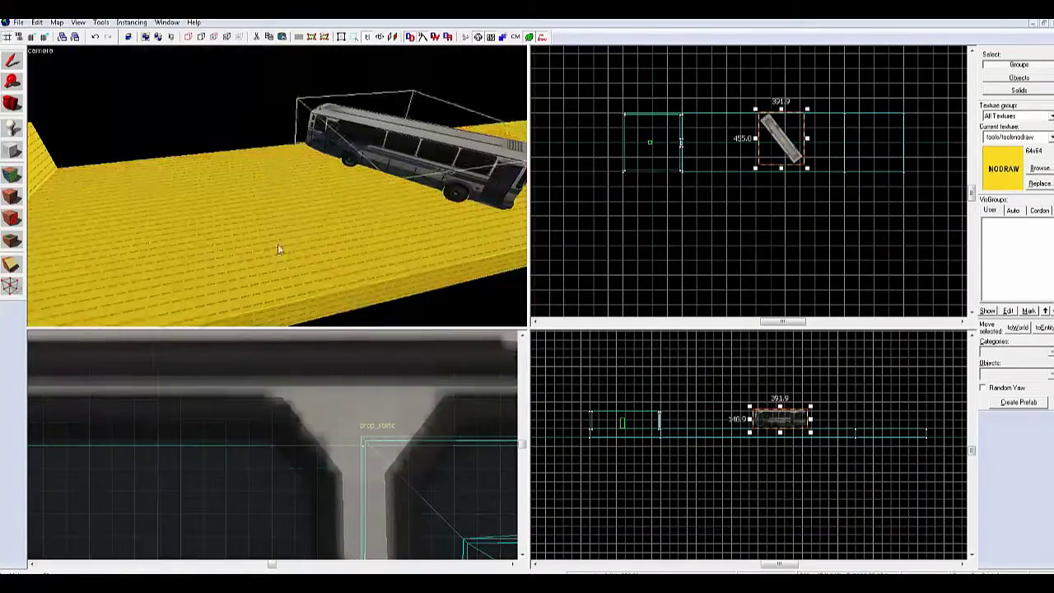
Step: Draw a new block about 200 by 128 units and 64 high along the middle floor's long edge, behind the bus
left_click(278, 244)
key("shift+b")
scroll(836, 108, "up", 5)
left_click_drag(719, 78, 642, 109)
scroll(641, 108, "up", 2)
scroll(652, 172, "down", 4)
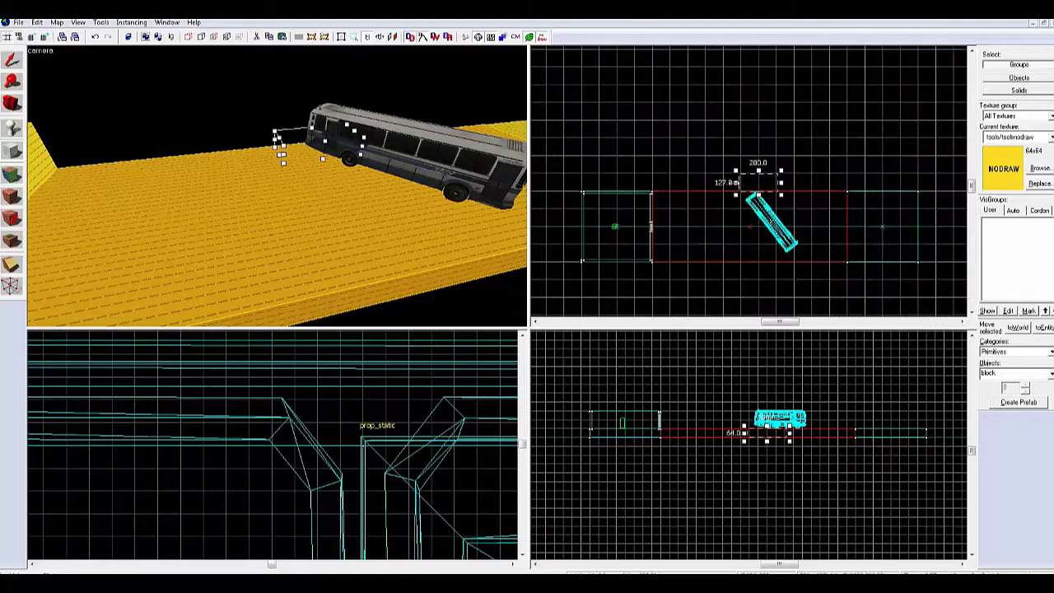
scroll(780, 418, "up", 5)
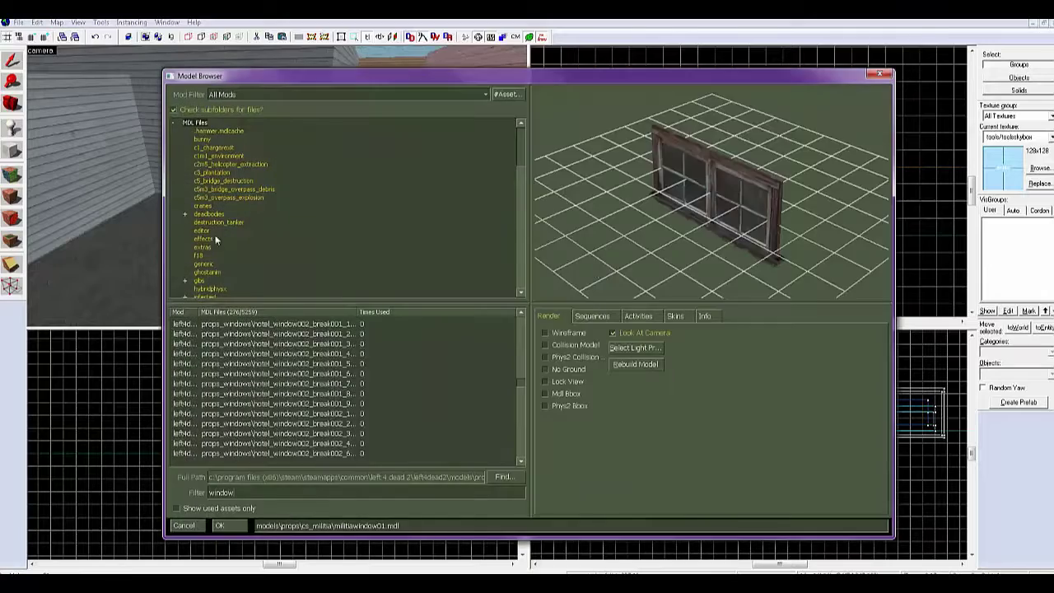
Step: Browse the window models from the hotel windows to the urban sash windows and choose an intact sash window
left_click(374, 379)
left_click(382, 406)
key("Down")
key("Down")
key("Down")
key("Down")
key("Down")
key("Down")
key("Down")
key("Down")
key("Down")
key("Down")
key("Down")
key("Down")
key("Down")
key("Down")
key("Down")
key("Down")
key("Down")
key("Down")
key("Down")
key("Down")
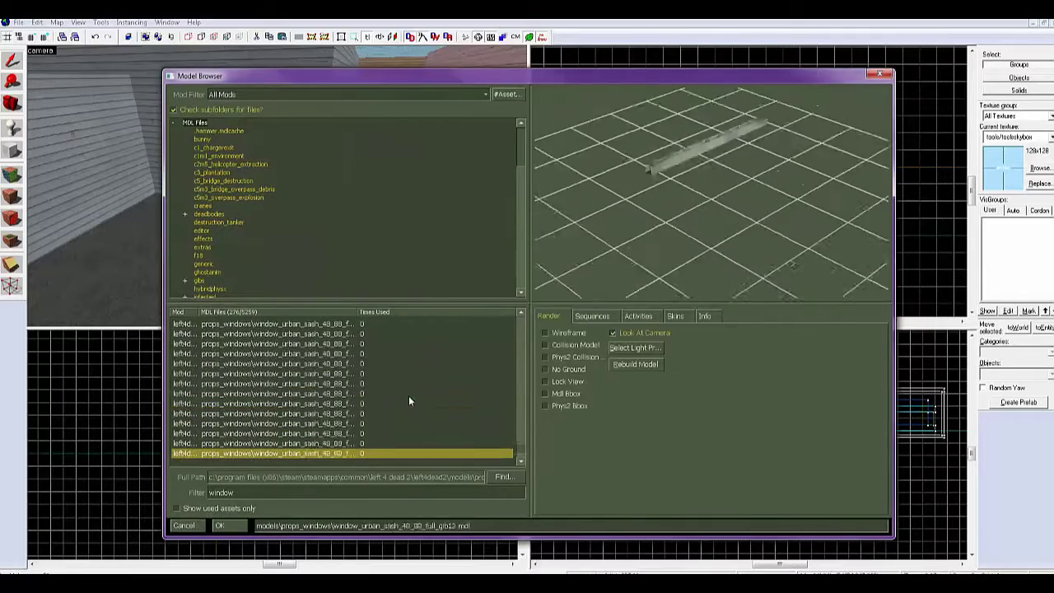
key("Up")
key("Up")
key("Up")
key("Up")
key("Up")
key("Up")
key("Up")
key("Up")
key("Up")
key("Up")
key("Up")
key("Up")
key("Up")
key("Up")
key("Up")
key("Up")
key("Up")
key("Up")
key("Up")
key("Up")
key("Down")
key("Down")
key("Down")
key("Down")
key("Down")
key("Down")
key("Down")
key("Down")
key("Down")
key("Down")
key("Down")
key("Down")
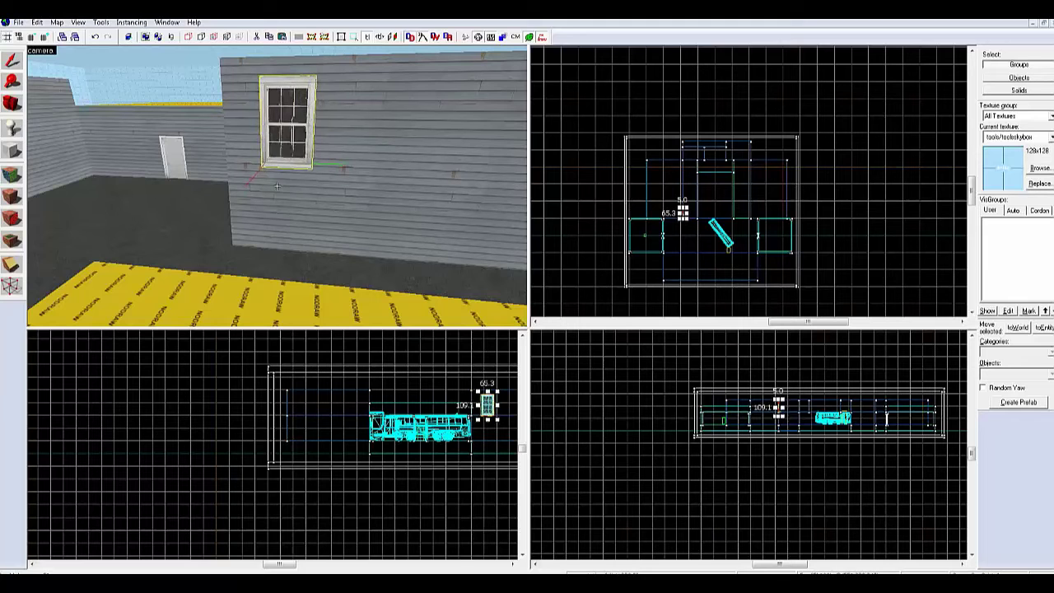
Step: Add a second sash window on the grey wall and shift it along towards the brown wooden wall
left_click(46, 38)
key("z")
key("Right")
key("Right")
key("Right")
key("Right")
key("Right")
key("Right")
key("Right")
key("Right")
key("Right")
key("Right")
key("Right")
key("Right")
key("Right")
key("Right")
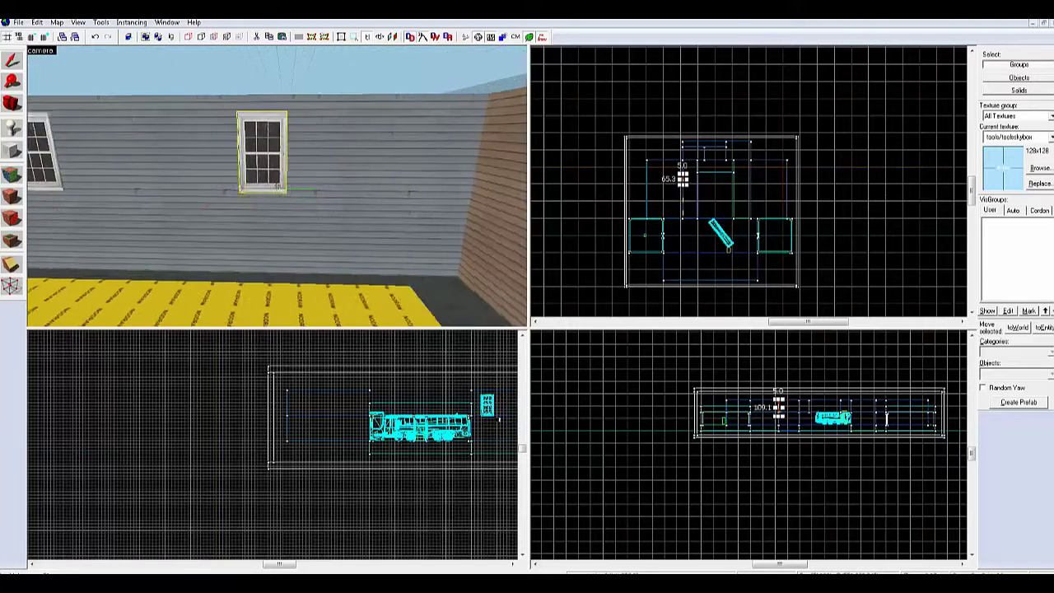
key("Right")
key("Right")
key("s")
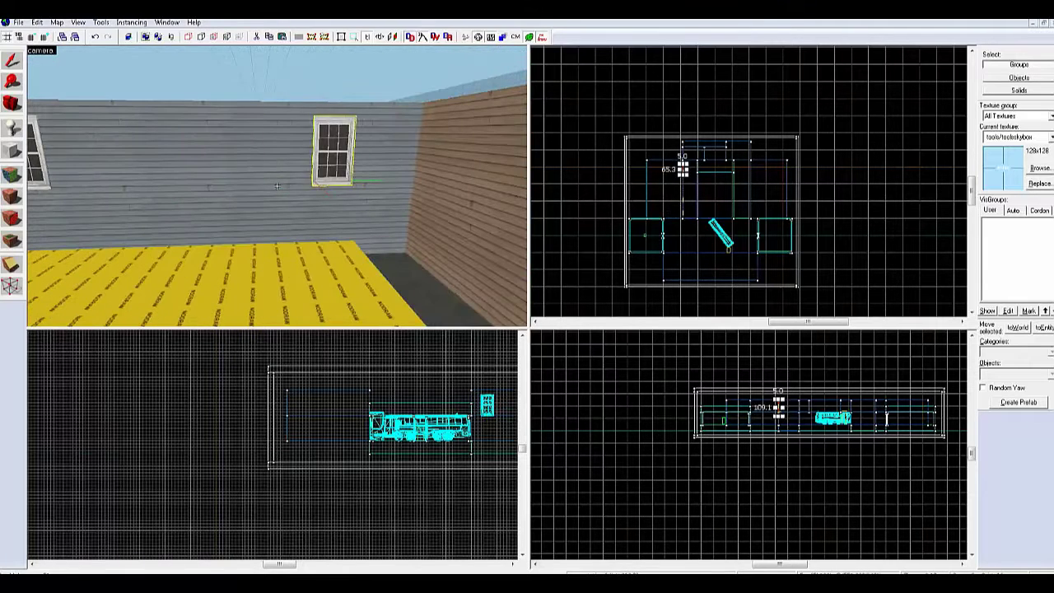
key("a")
key("z")
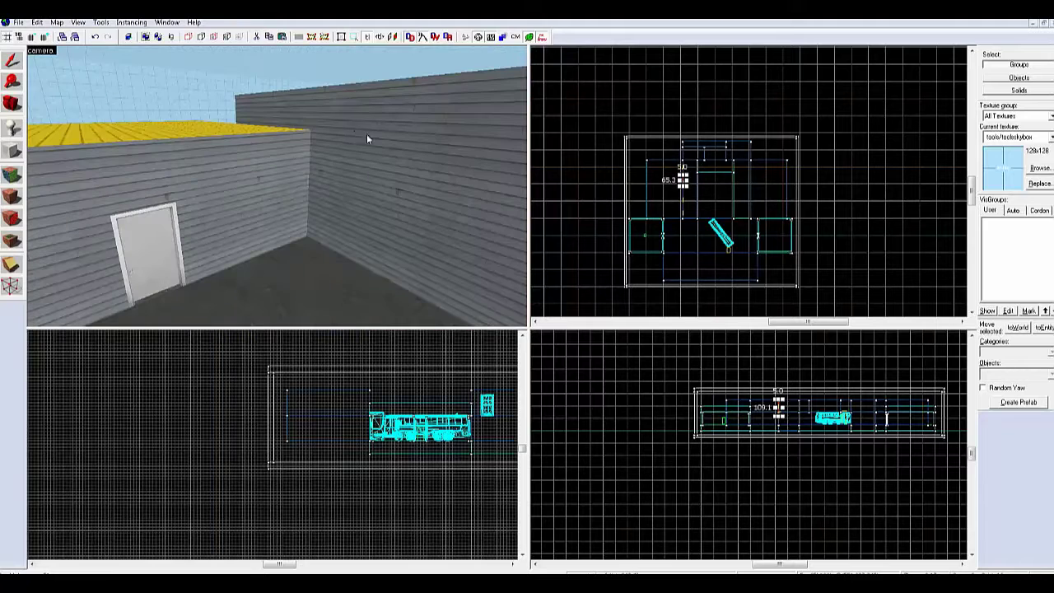
Step: Paste a copy of the window and turn it to face out from the grey building's adjoining wall
key("ctrl+v")
double_click(361, 135)
left_click(687, 429)
left_click(701, 170)
key("z")
key("ctrl+x")
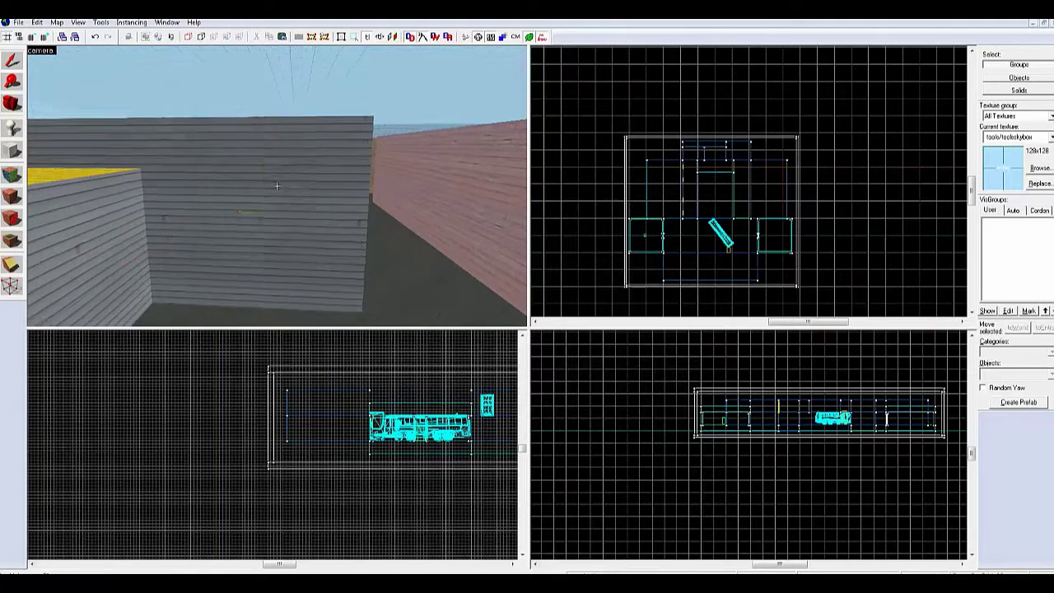
key("ctrl+v")
key("Left")
key("Left")
key("Left")
key("d")
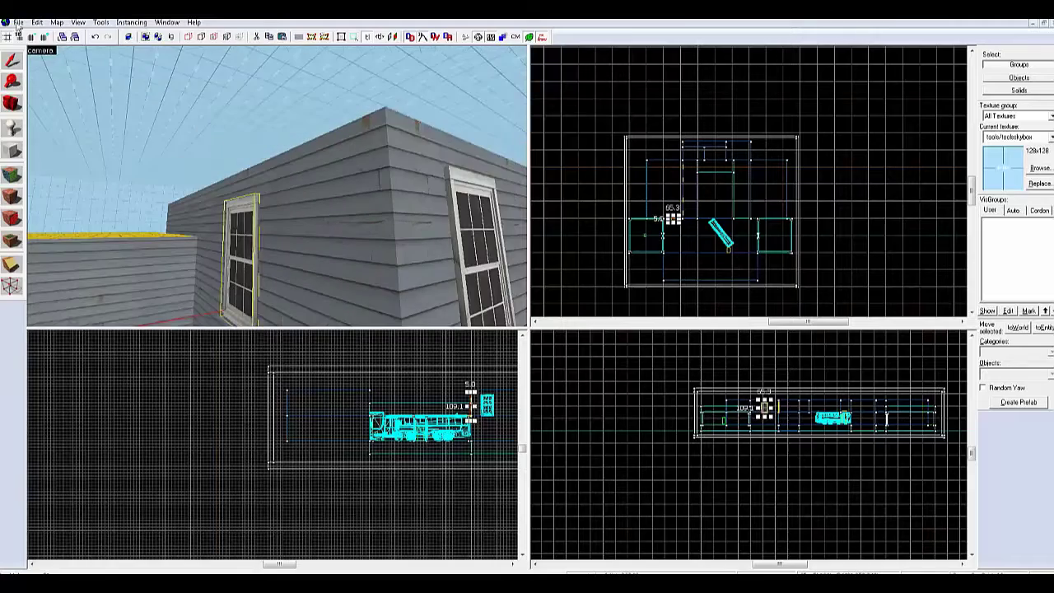
Step: Nudge the pasted window flush against the adjoining grey wall using a different grid size, and deselect it
key("z")
key("bracketleft")
key("Down")
key("z")
key("s")
key("a")
key("Escape")
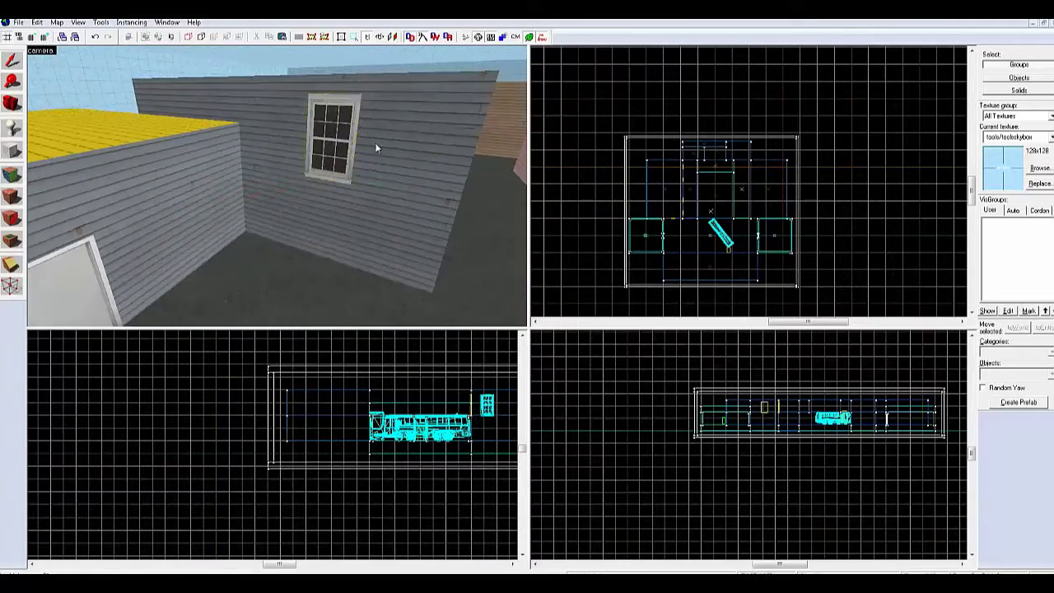
Step: Place another window on the long grey wall across the road, with its angle set to 270
key("z")
left_click(304, 160)
double_click(252, 201)
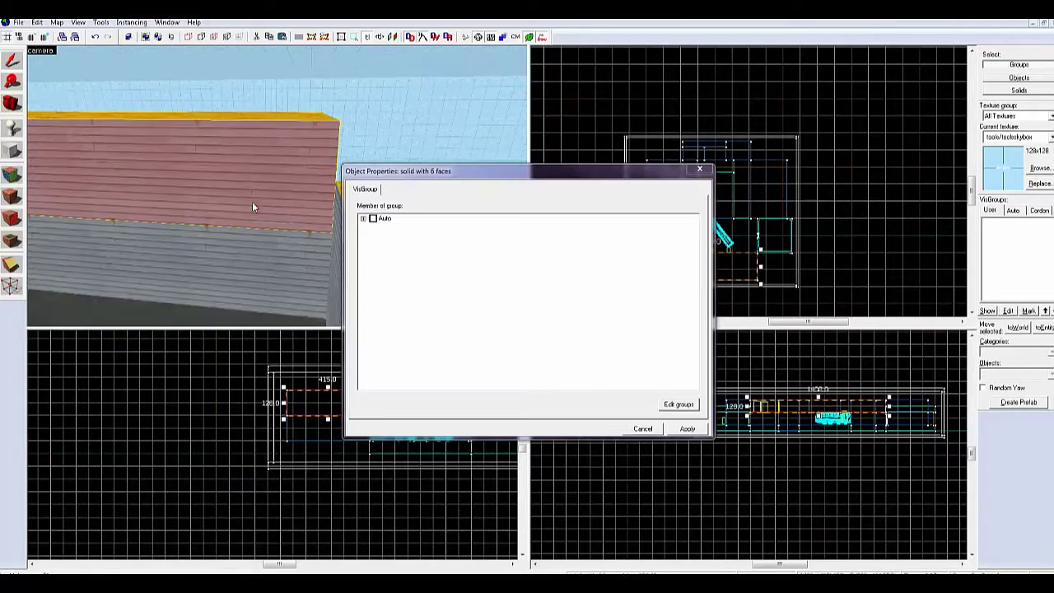
double_click(250, 201)
type("270")
left_click(688, 428)
left_click(700, 170)
key("Escape")
key("z")
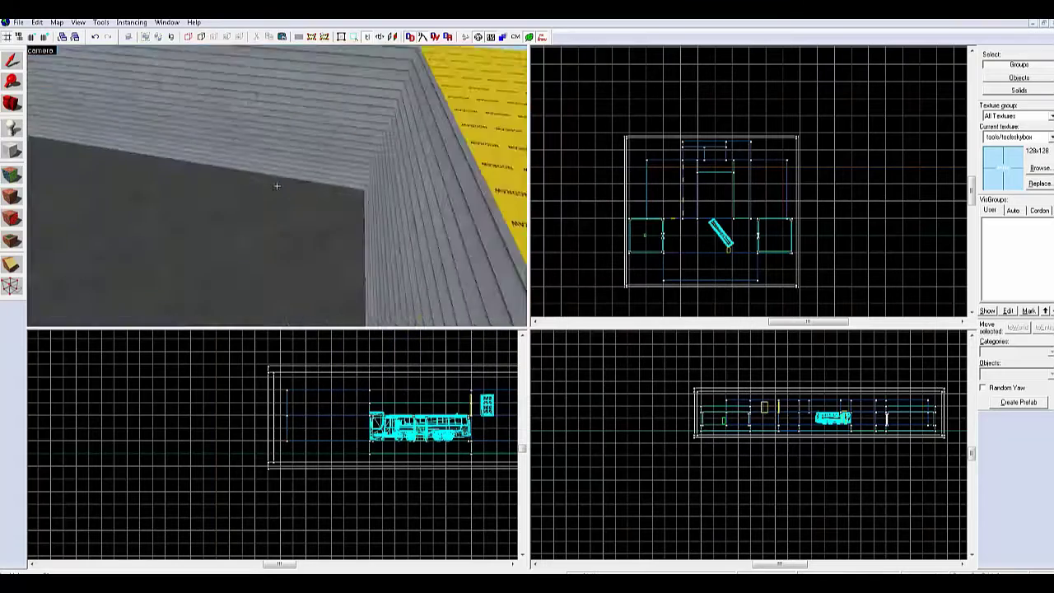
left_click(276, 186)
key("s")
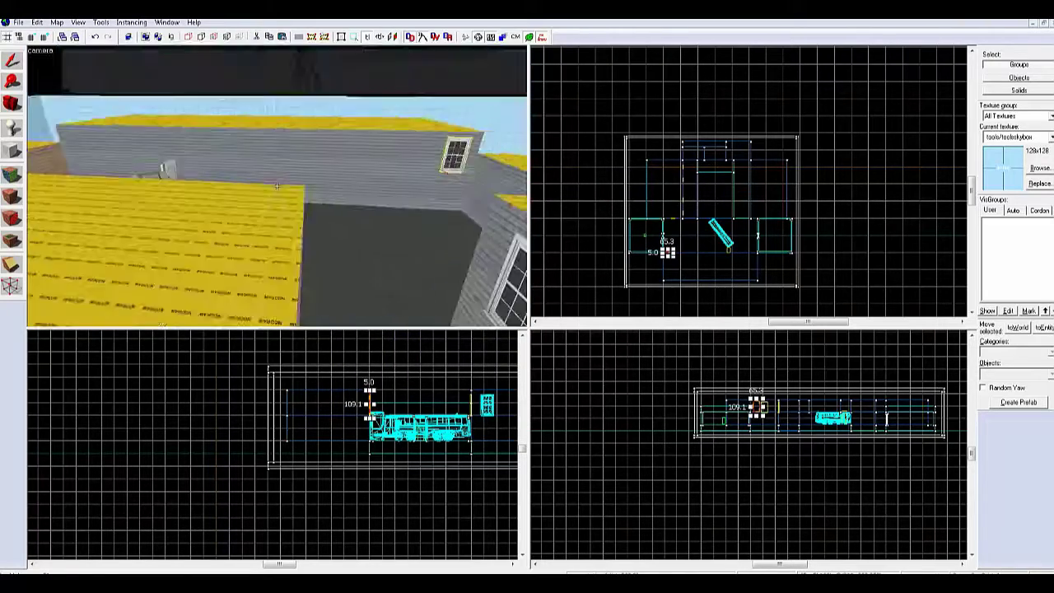
Step: Clone the window along the long grey wall on a finer grid to make a spaced row of five
key("z")
key("bracketleft")
key("bracketleft")
key("shift+Left")
key("Left")
key("Left")
key("shift+Left")
key("Left")
key("Left")
key("Left")
key("shift+Left")
key("shift+Left")
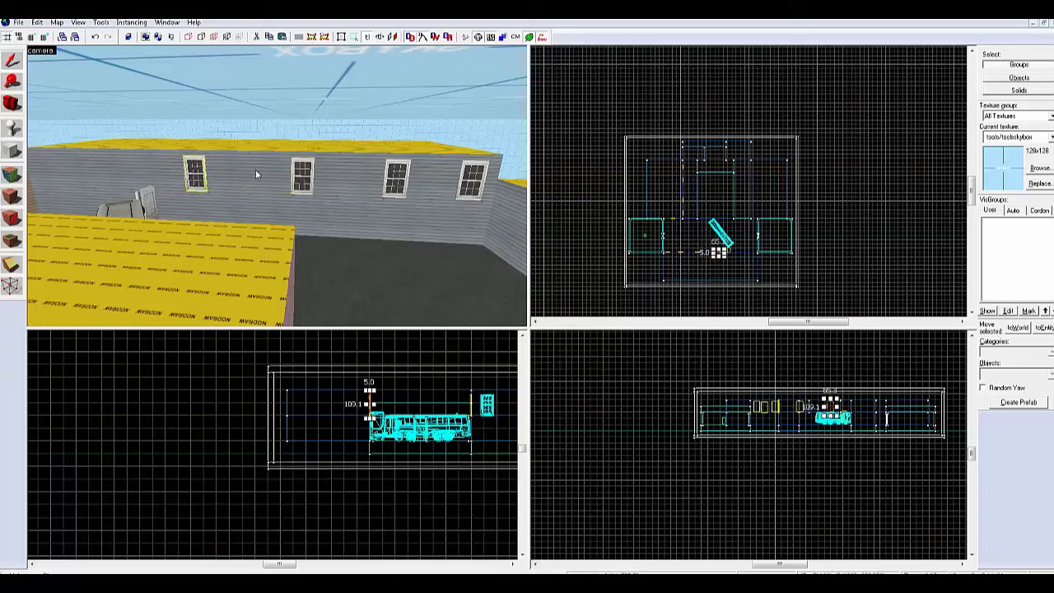
key("Escape")
Step: Filter the textures by "decal" and choose decals/blacknumber1 as the current texture
key("z")
key("w")
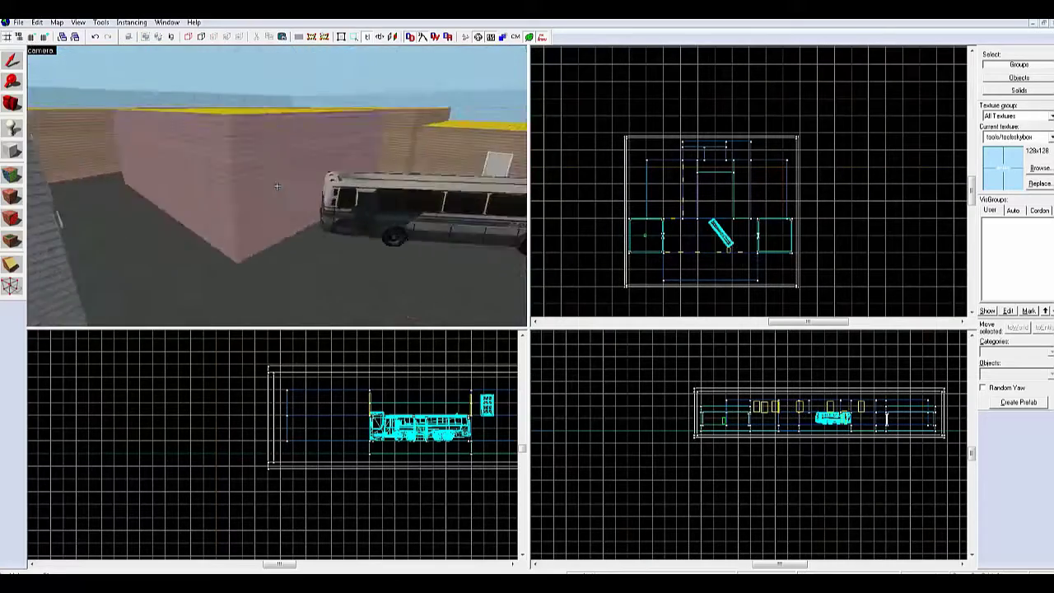
key("z")
key("z")
left_click(1039, 168)
type("decal")
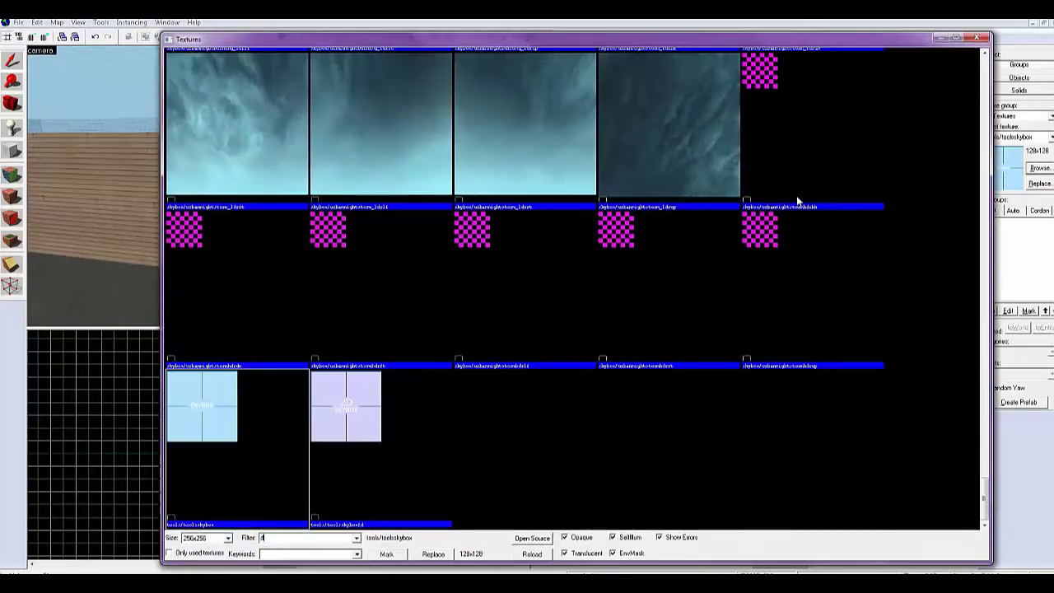
left_click(668, 272)
scroll(669, 272, "down", 1)
left_click(373, 270)
scroll(371, 266, "down", 10)
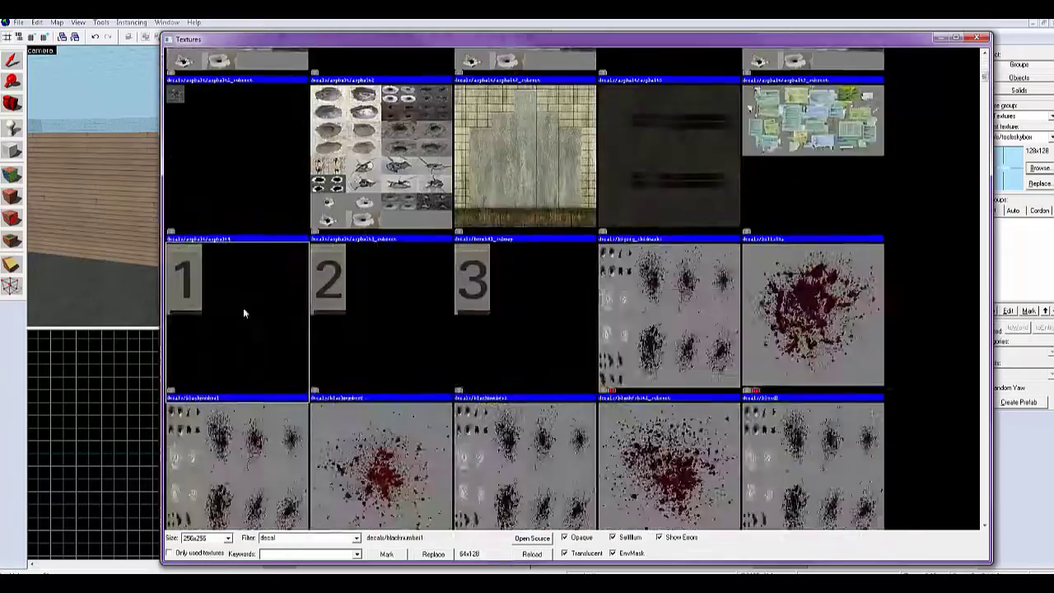
double_click(245, 310)
Step: Switch the current texture to decals/blacknumber2 and place it as a decal on the white door in the wooden wall
left_click(1040, 168)
double_click(374, 135)
key("z")
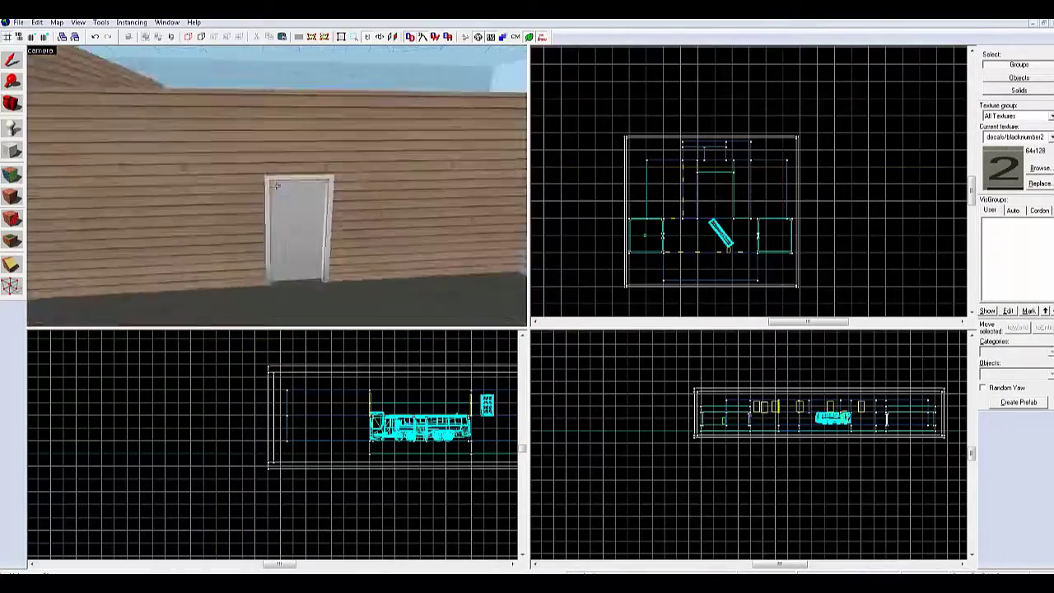
key("w")
key("z")
left_click(307, 201)
Step: Narrow the raised wooden block next to the windowed grey wall
key("z")
key("w")
key("z")
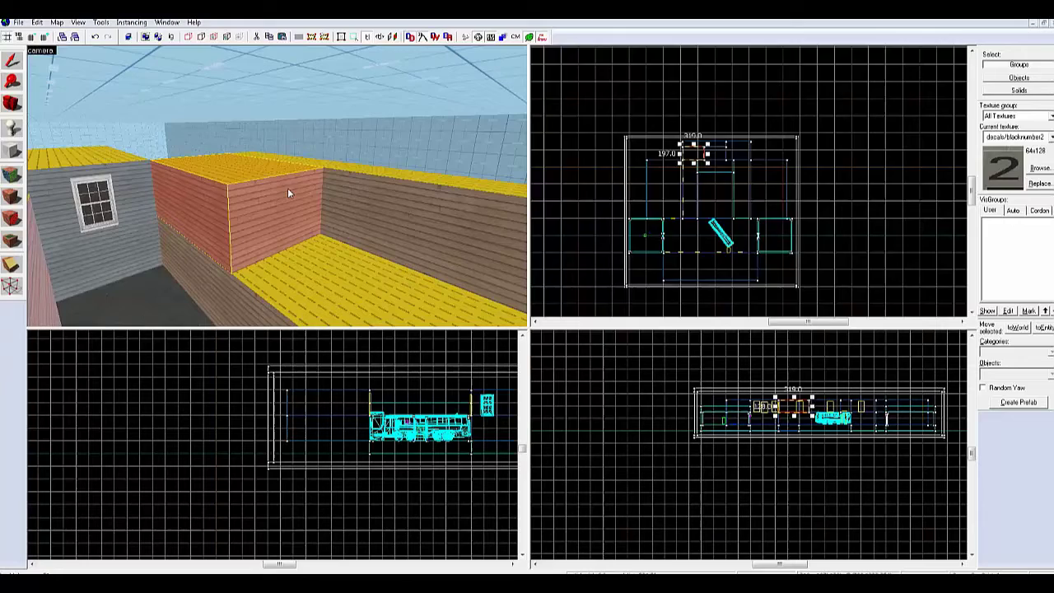
scroll(698, 151, "up", 3)
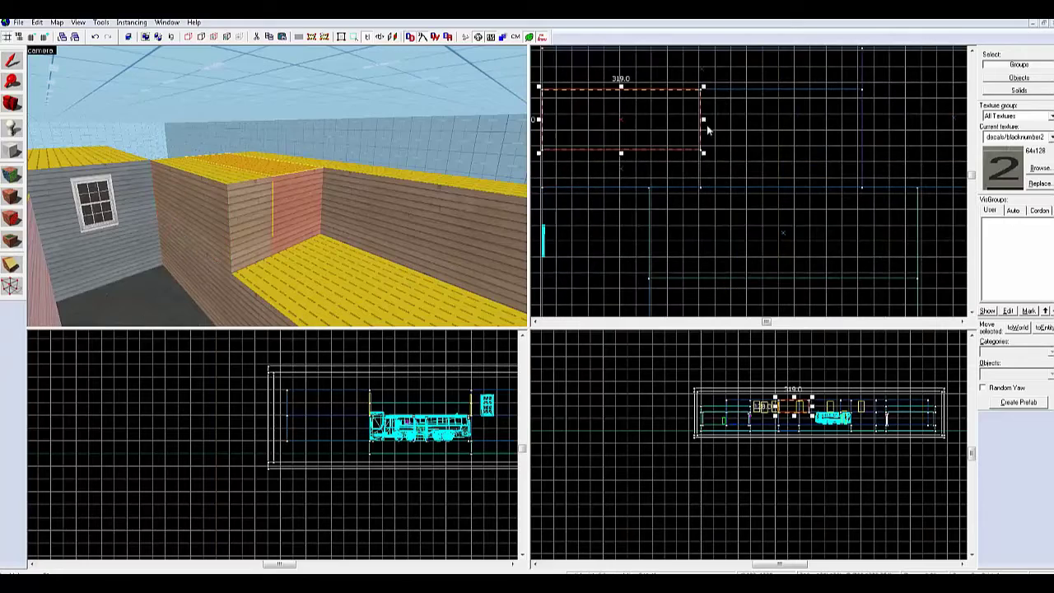
key("z")
key("w")
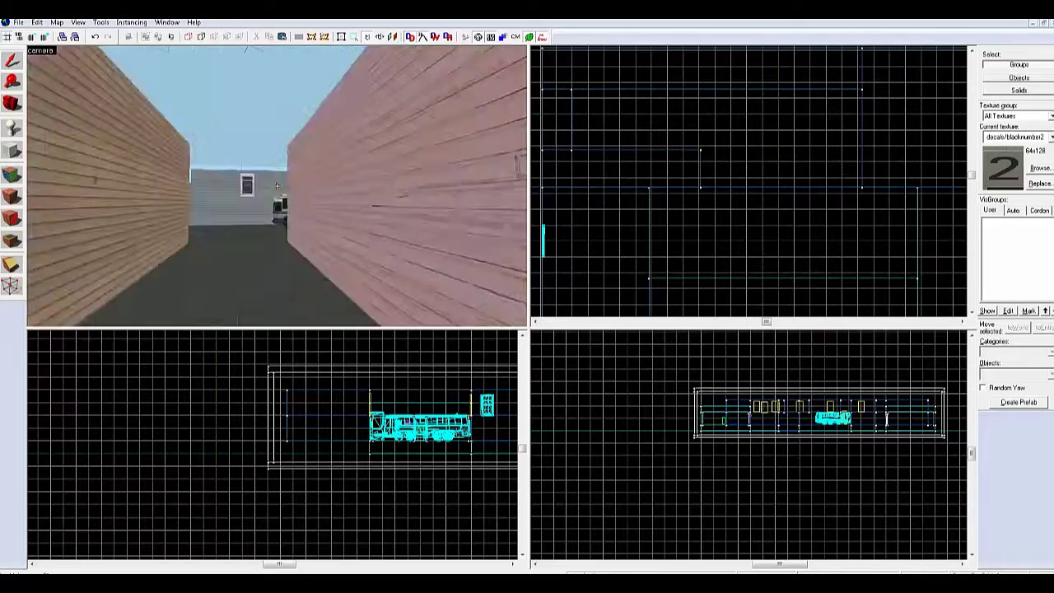
Step: Lower the skybox floor to leave an empty space underneath the map's floors
key("w")
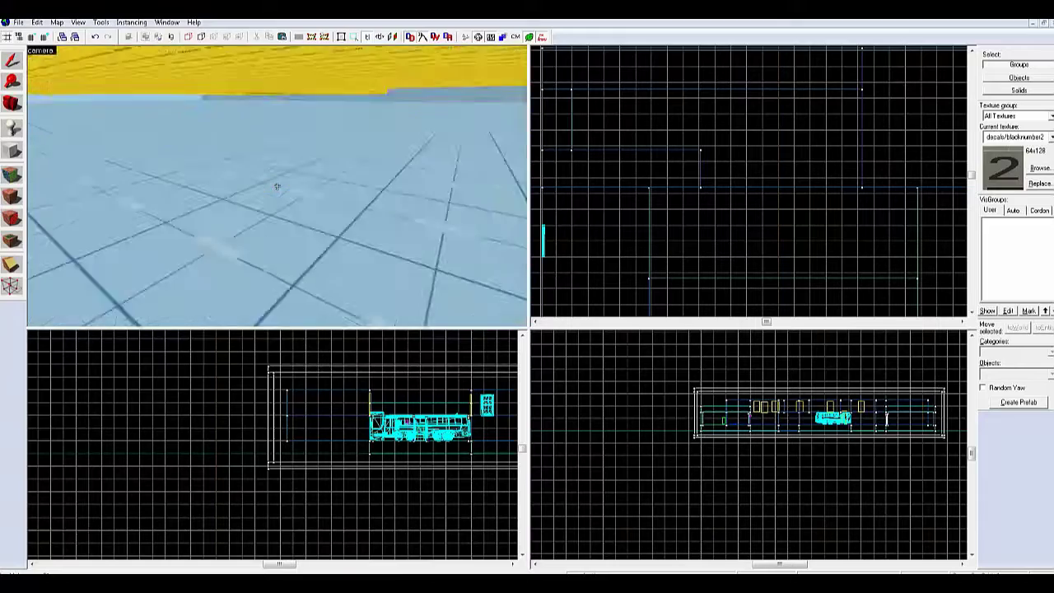
key("z")
left_click(277, 187)
scroll(418, 435, "down", 6)
left_click_drag(442, 449, 441, 472)
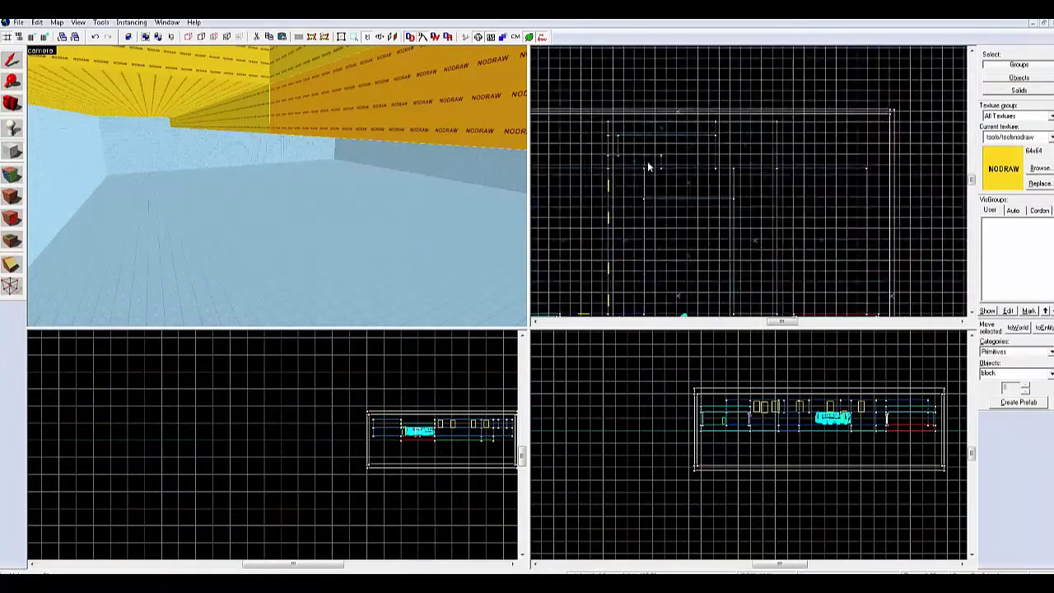
Step: Fill the space beneath the map with a tools/toolstrigger block of 2528 by 2182 units, 280 high
scroll(601, 271, "up", 4)
left_click_drag(599, 274, 608, 270)
scroll(444, 461, "up", 4)
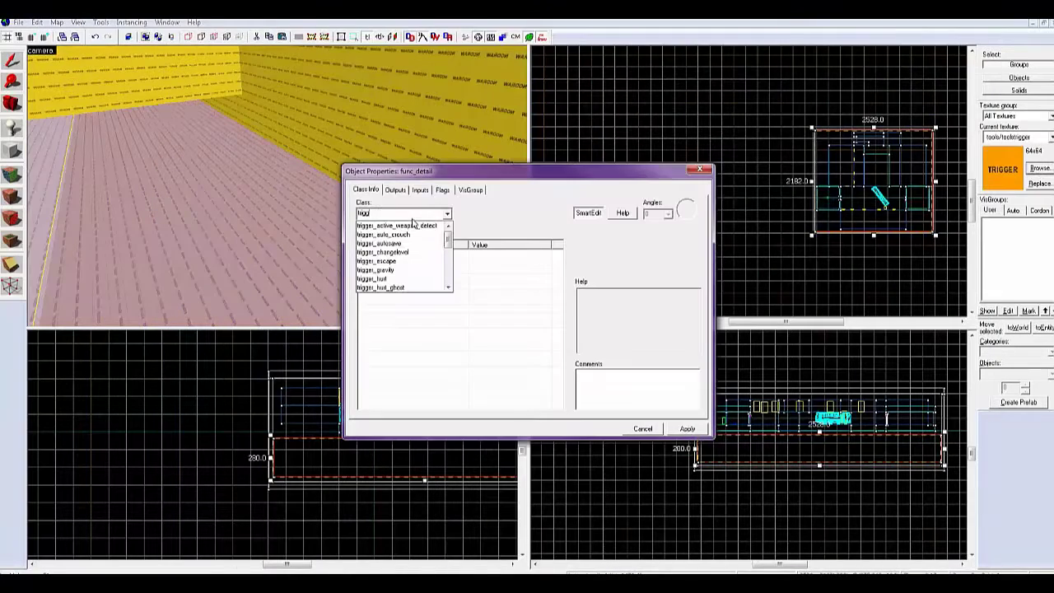
Step: Make the trigger block a trigger_hurt entity and enable its NPCs flag
left_click(373, 279)
left_click(443, 191)
left_click(362, 216)
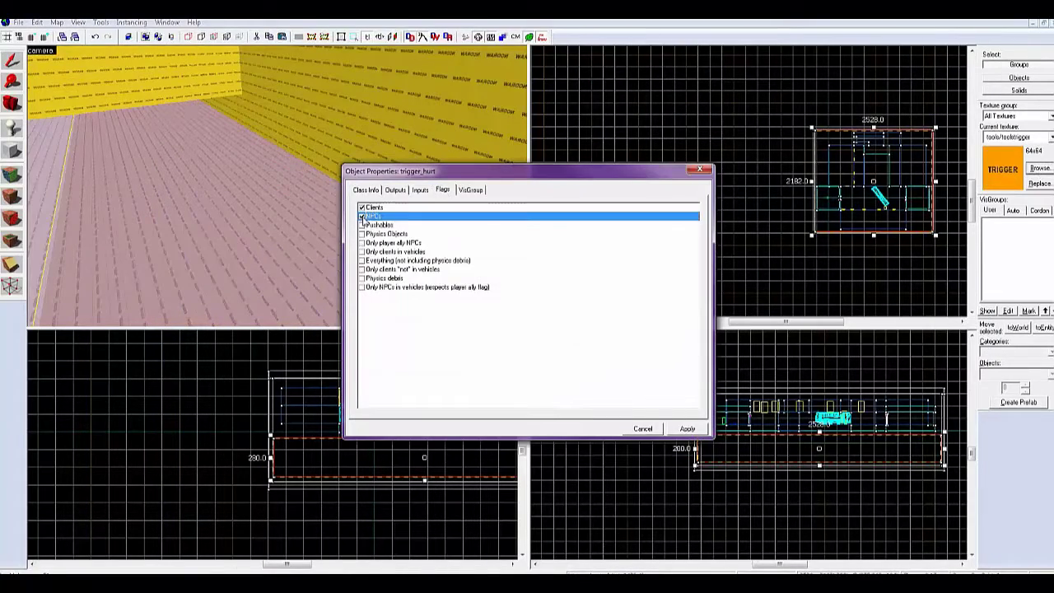
left_click(366, 189)
left_click(453, 330)
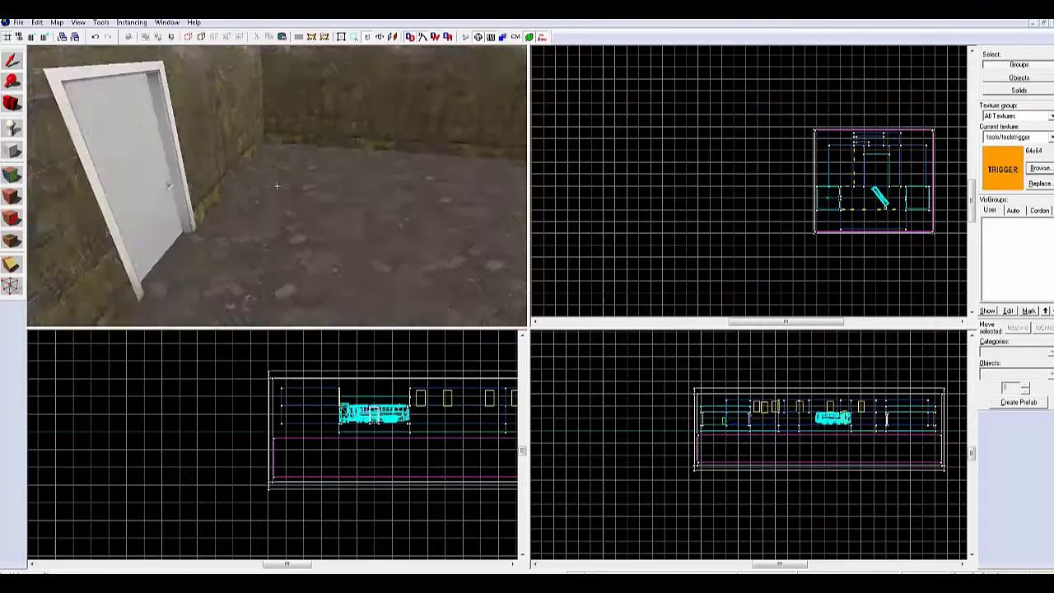
Step: Place an info_landmark entity inside the mossy-walled room behind the white door
scroll(865, 183, "up", 5)
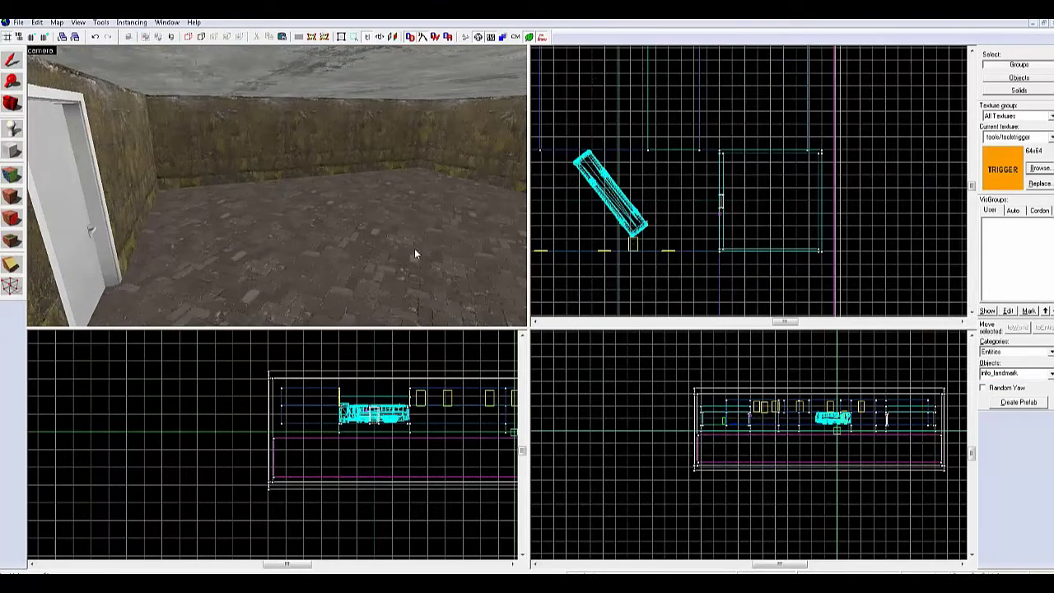
left_click(792, 152)
Step: Fill the mossy-walled room with a tools/toolstrigger block 128 units high and make it an info_changelevel entity
key("shift+b")
scroll(840, 140, "up", 10)
scroll(823, 148, "down", 10)
left_click_drag(865, 102, 656, 263)
scroll(684, 252, "up", 10)
key("Return")
key("ctrl+t")
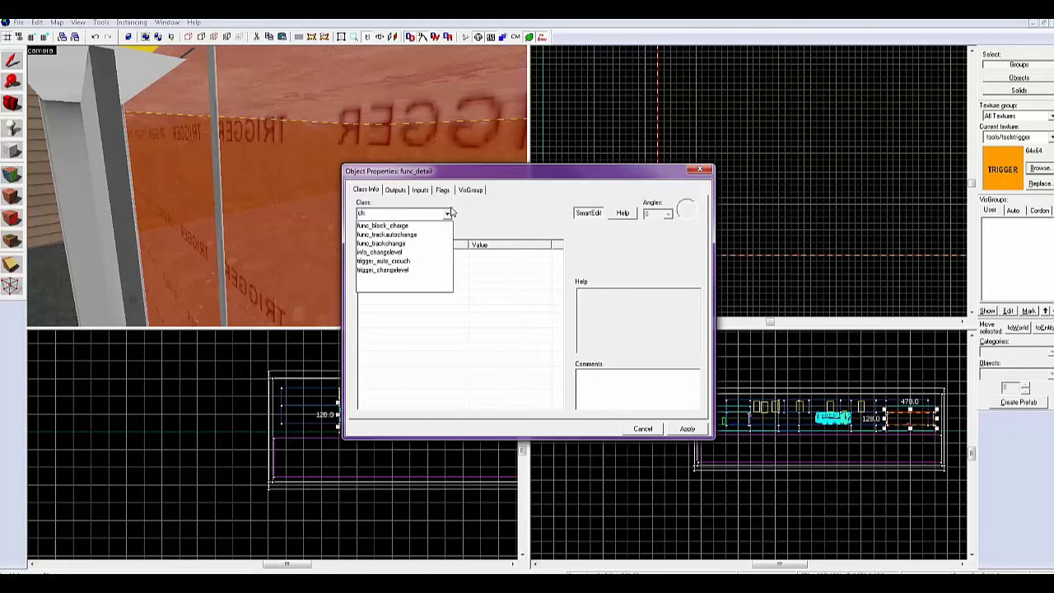
key("Return")
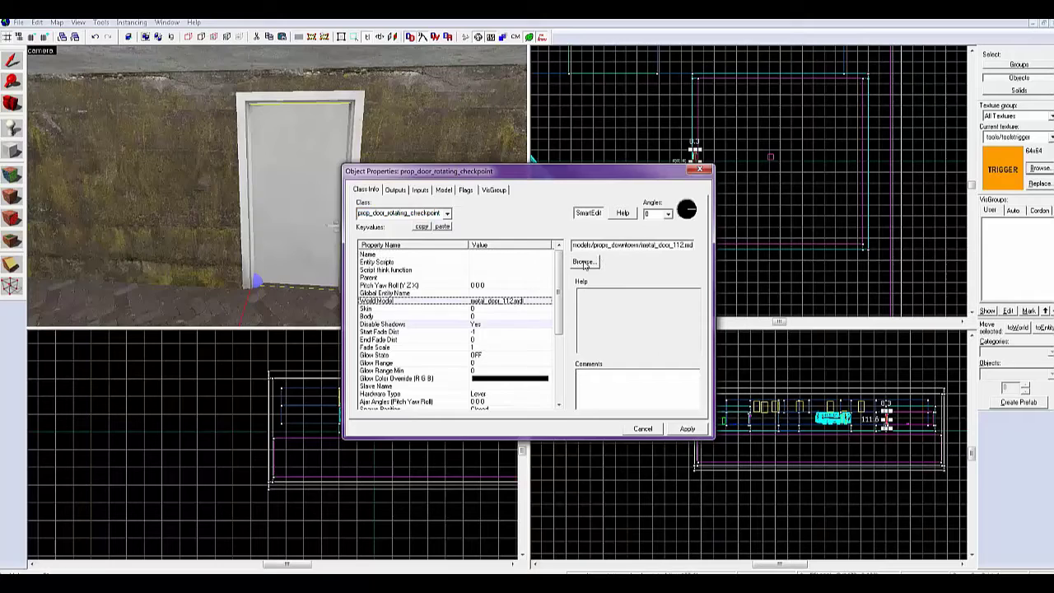
Step: Set the checkpoint door's world model to props_doors/checkpoint_door_-02.mdl and raise the door into its opening
left_click(584, 262)
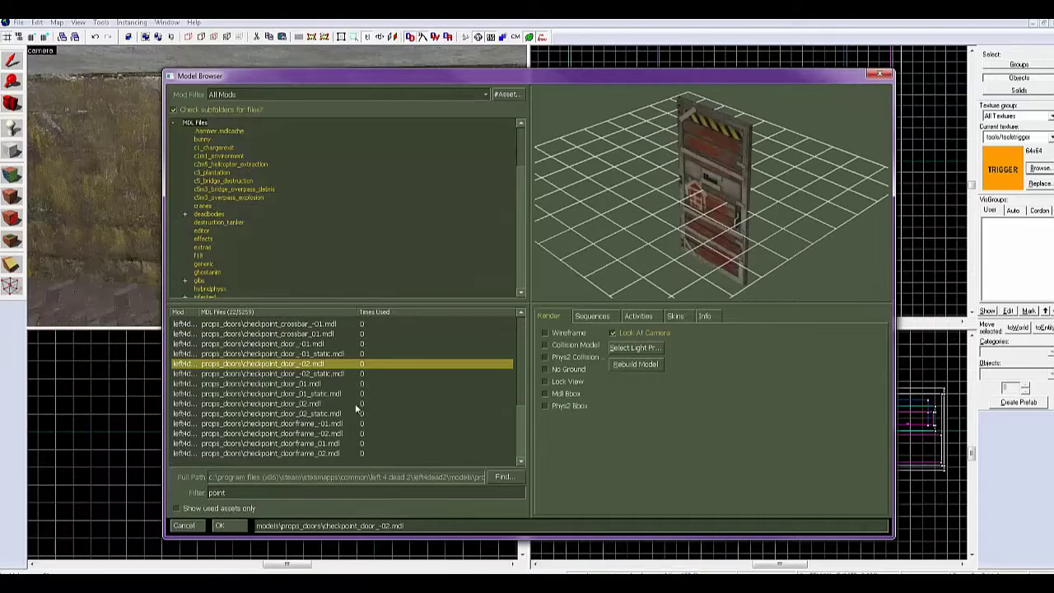
left_click(330, 346)
left_click(337, 384)
left_click(307, 363)
left_click(234, 528)
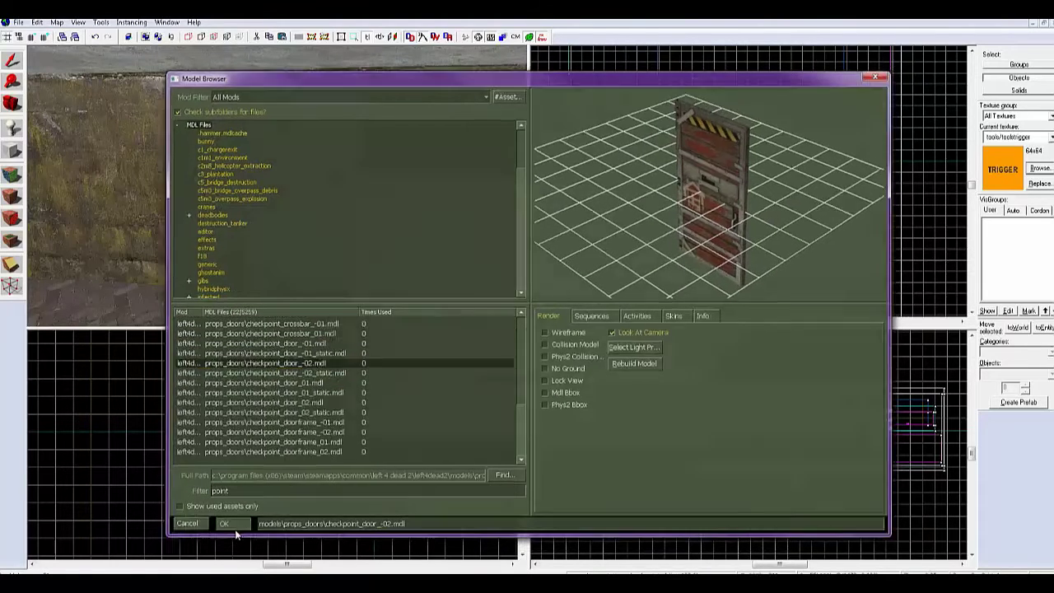
left_click(707, 166)
left_click_drag(315, 224, 328, 171)
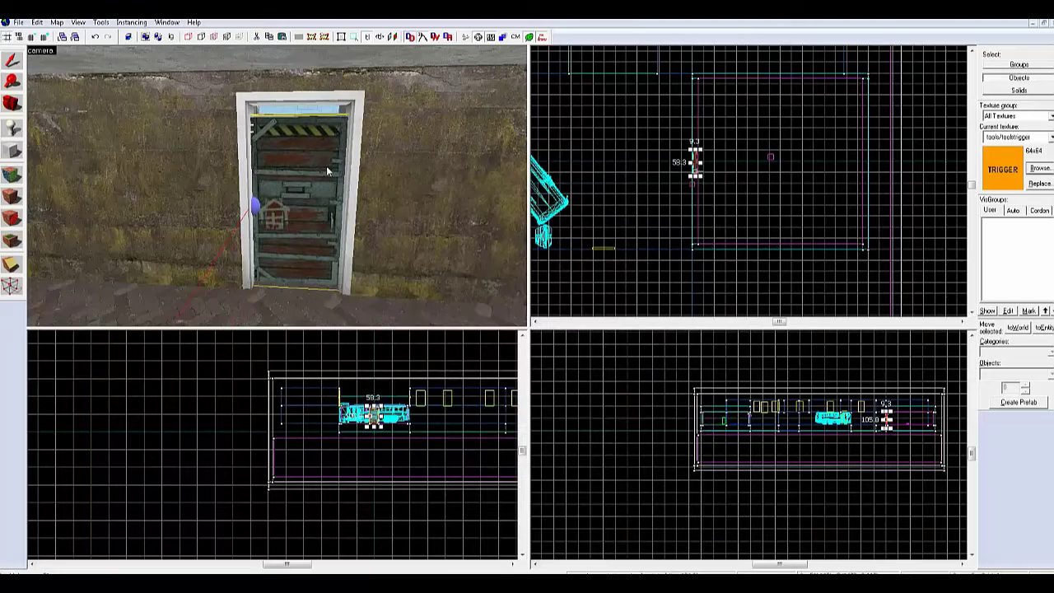
Step: Extend the wall sections beside and above the checkpoint door to close the gaps around it
left_click(353, 165)
left_click(313, 178)
left_click(362, 177)
scroll(697, 197, "up", 8)
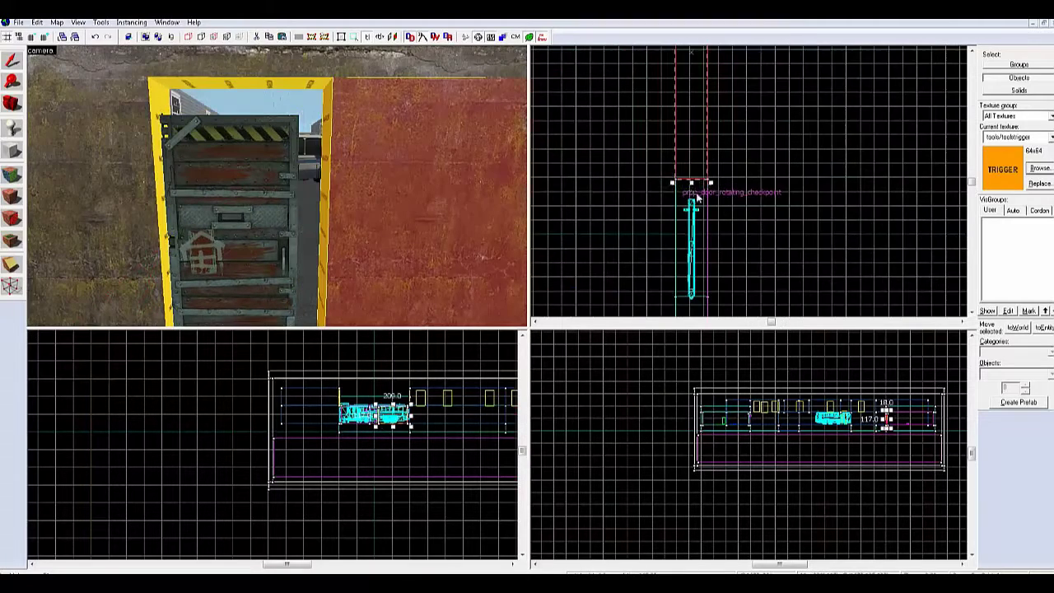
scroll(696, 198, "up", 2)
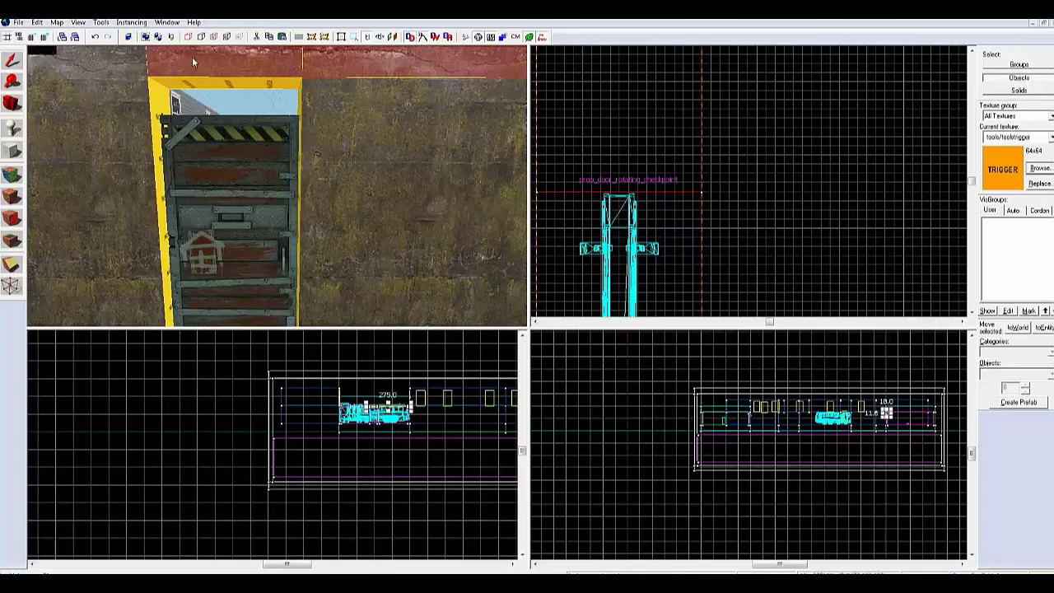
scroll(791, 388, "up", 4)
Step: Retexture the wall around the checkpoint door with a concrete texture
key("shift+a")
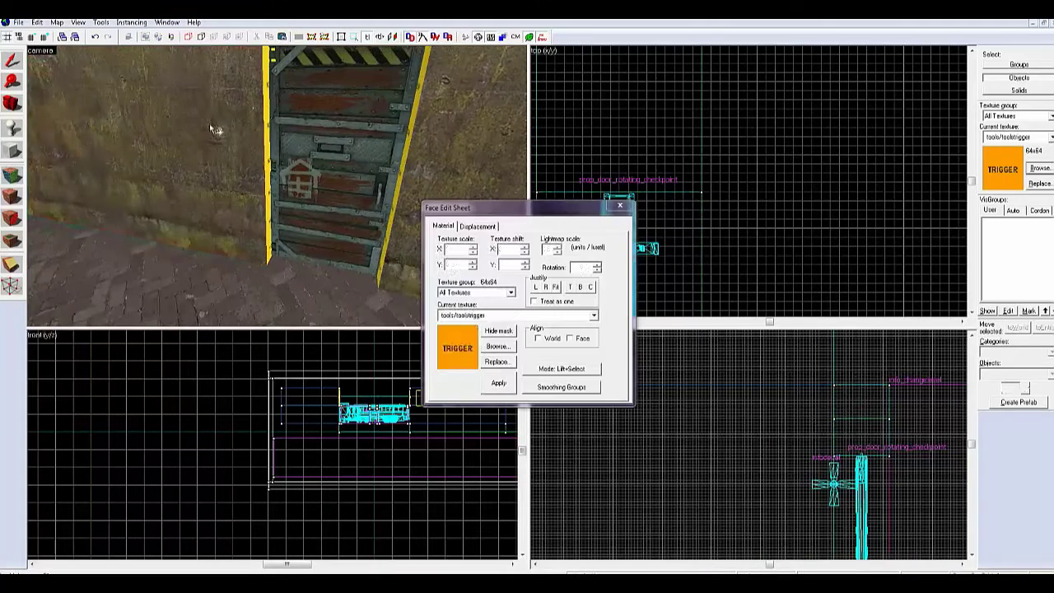
left_click(214, 129)
left_click(189, 140)
key("shift+s")
Step: Set the checkpoint door's Color (R G B) property to red, 255 0 0, and apply it
double_click(262, 204)
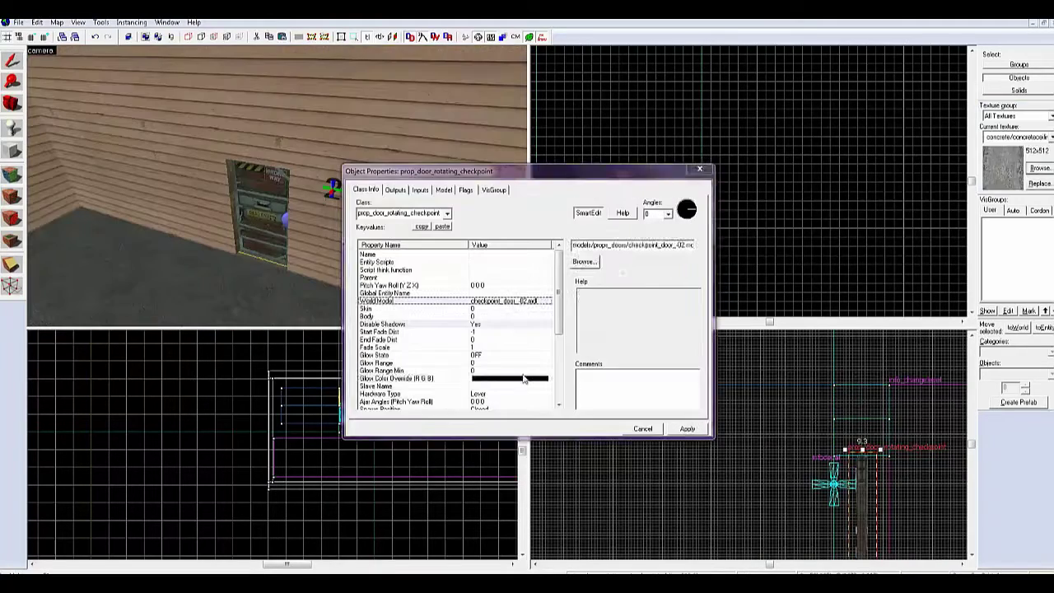
left_click_drag(619, 247, 570, 246)
type("255 255 255")
left_click(687, 428)
left_click_drag(560, 284, 559, 355)
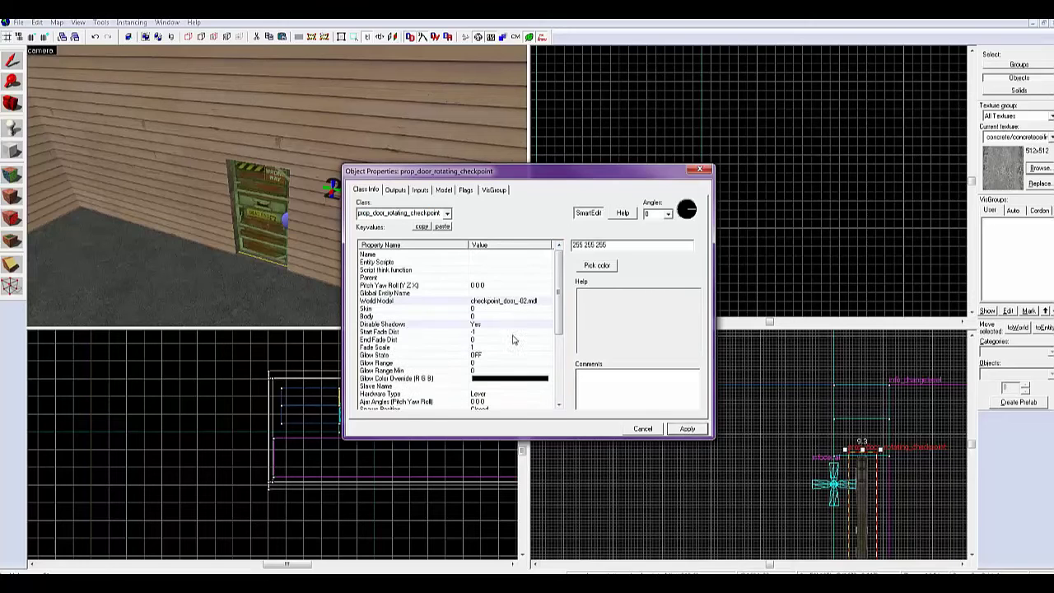
key("z")
key("w")
key("z")
left_click(597, 265)
left_click(418, 259)
left_click(426, 382)
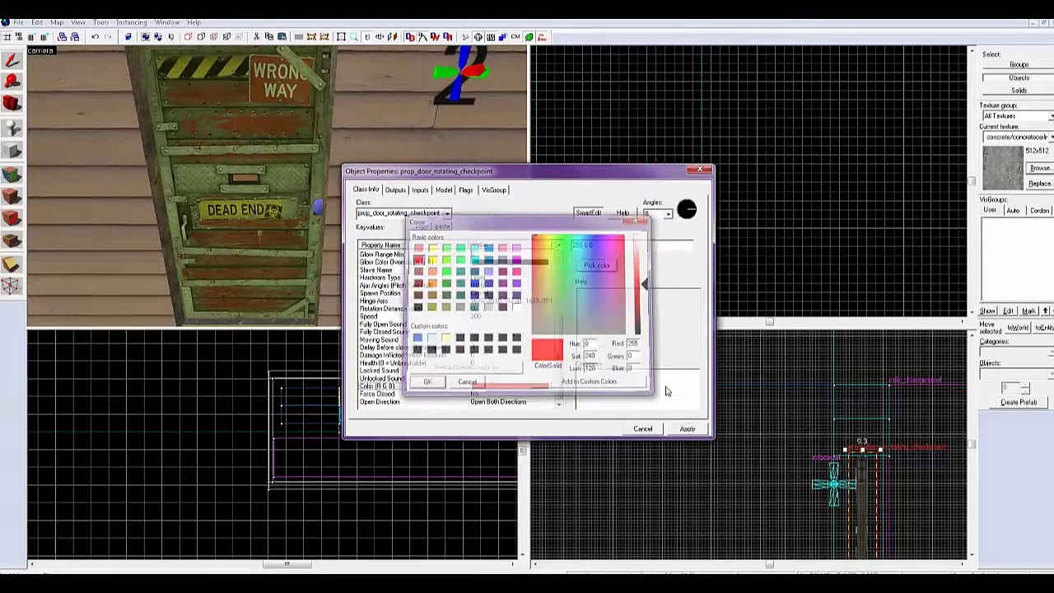
left_click(687, 428)
left_click(700, 170)
key("Escape")
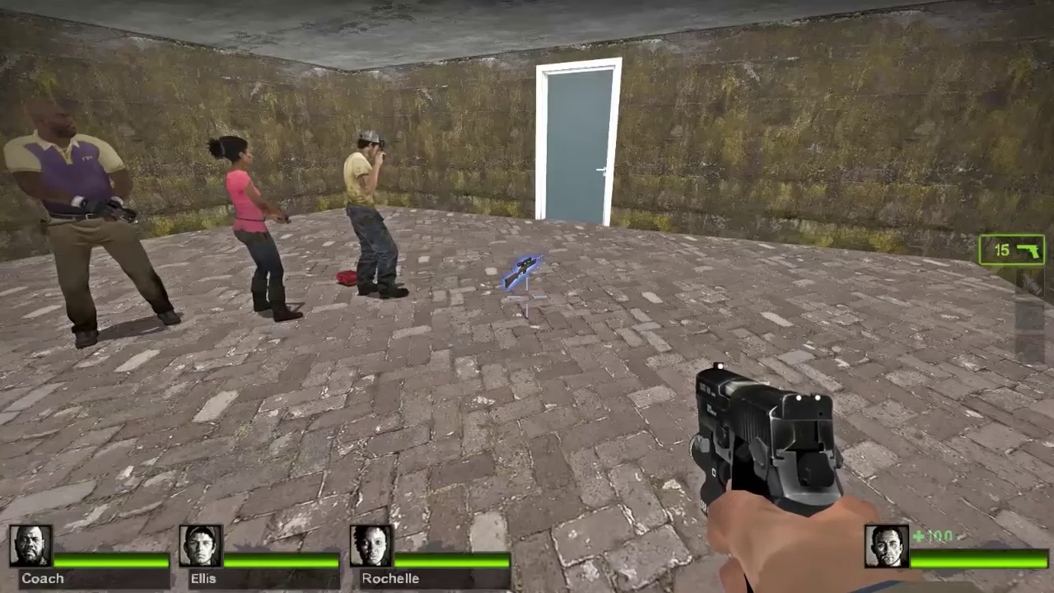
Step: Play-test the map in Left 4 Dead 2 by picking up the sniper rifle and the first aid kit
key("w")
key("e")
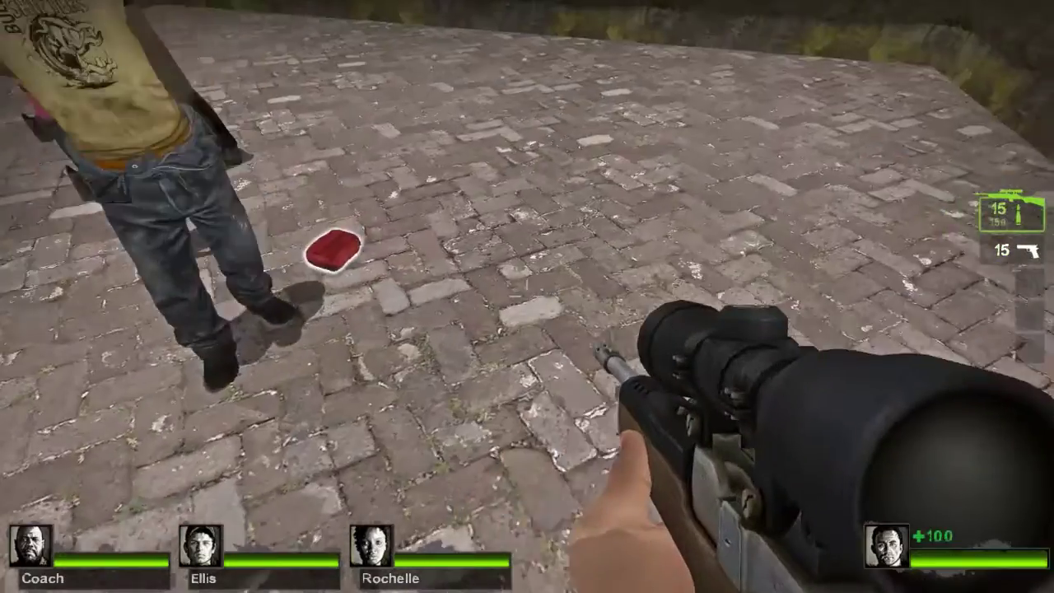
key("e")
key("s")
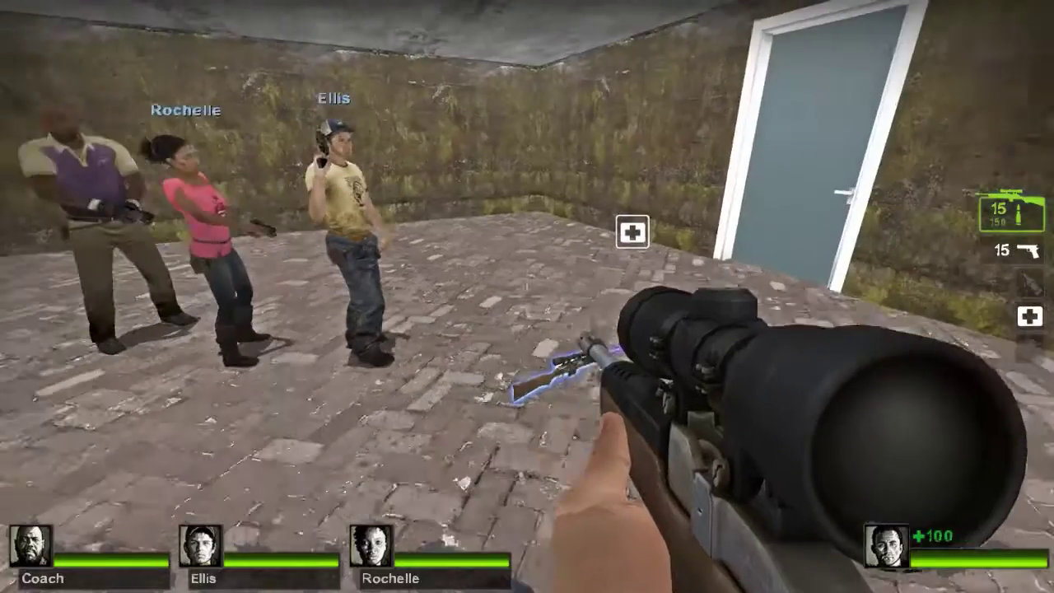
key("s")
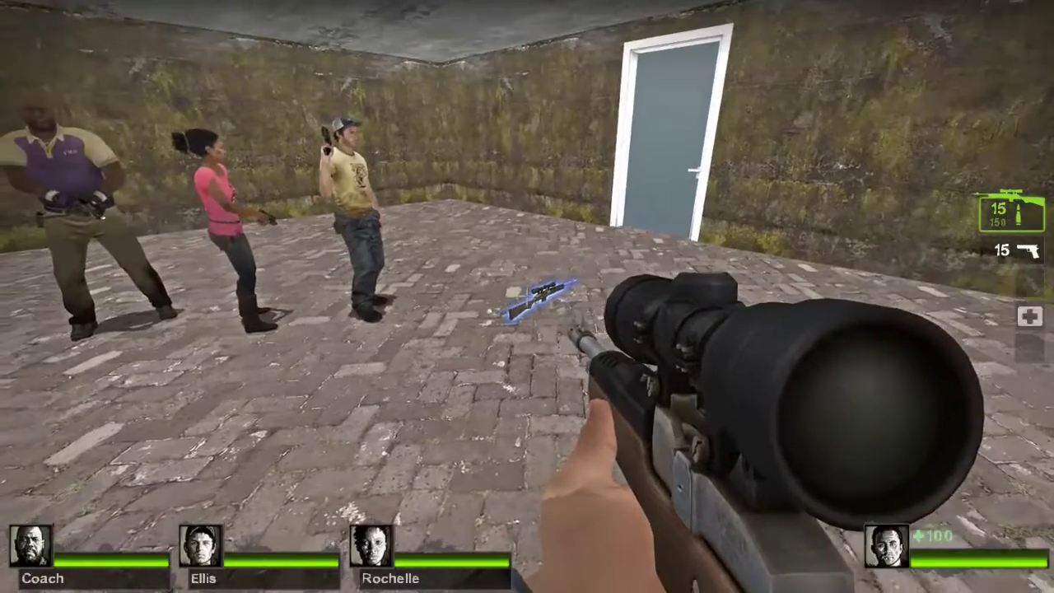
key("Escape")
key("Escape")
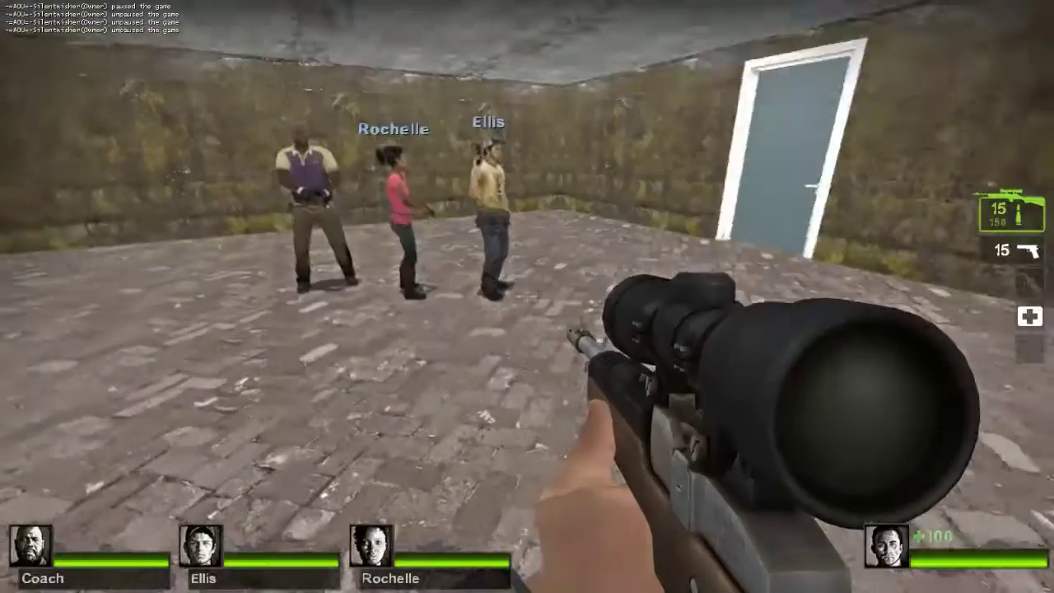
key("Escape")
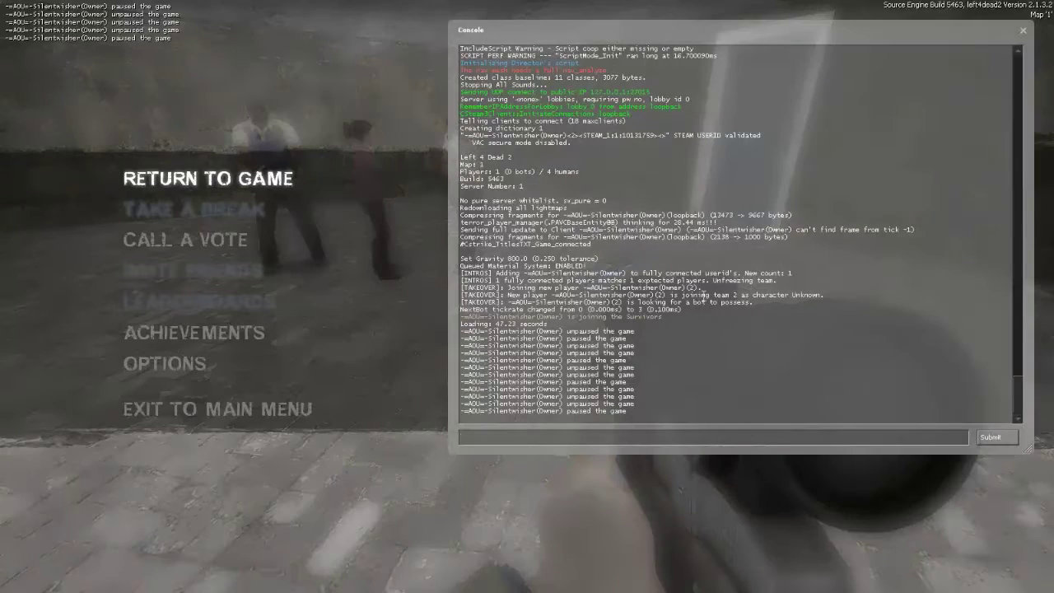
key("Escape")
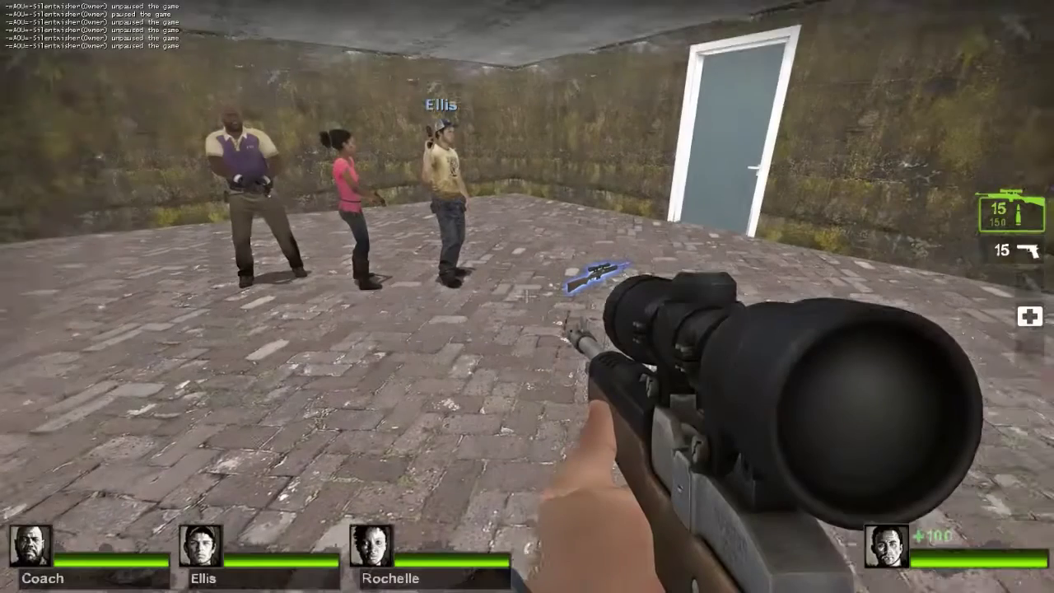
key("Escape")
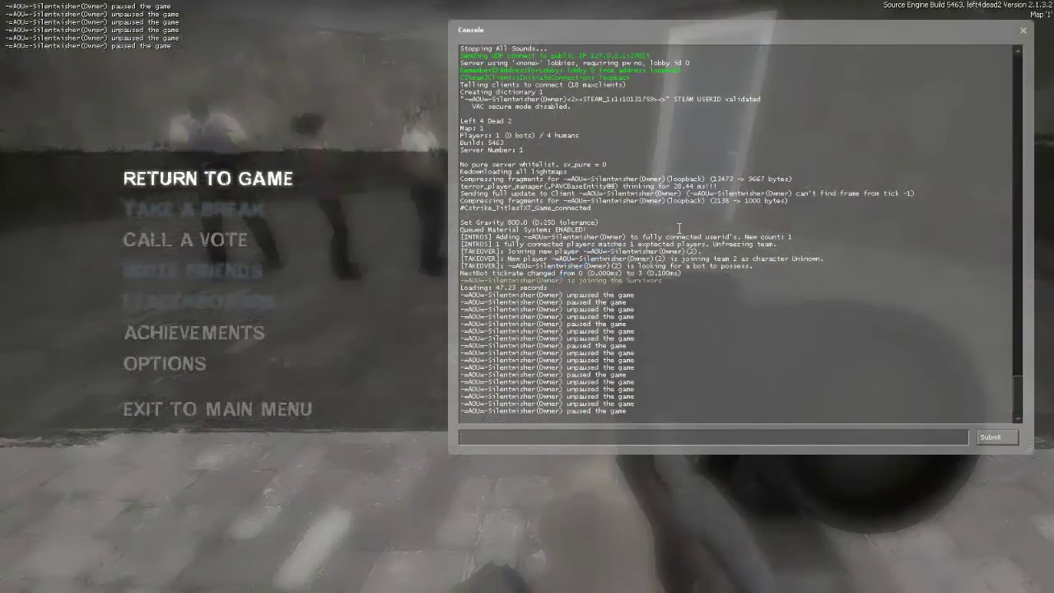
key("Escape")
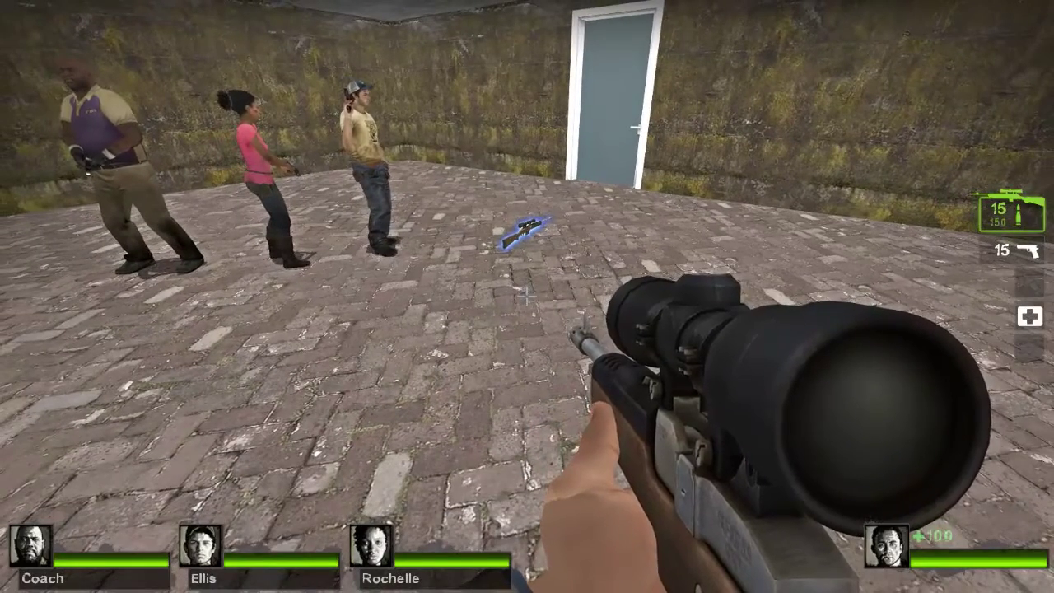
Step: Run z_debug 1 in the developer console and return to the game
key("grave")
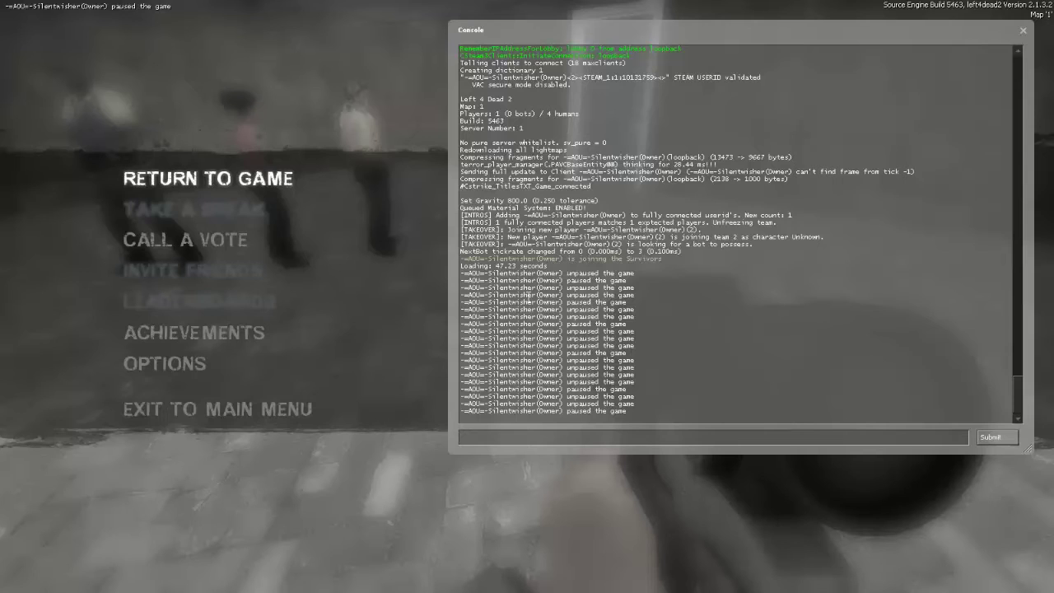
type("z")
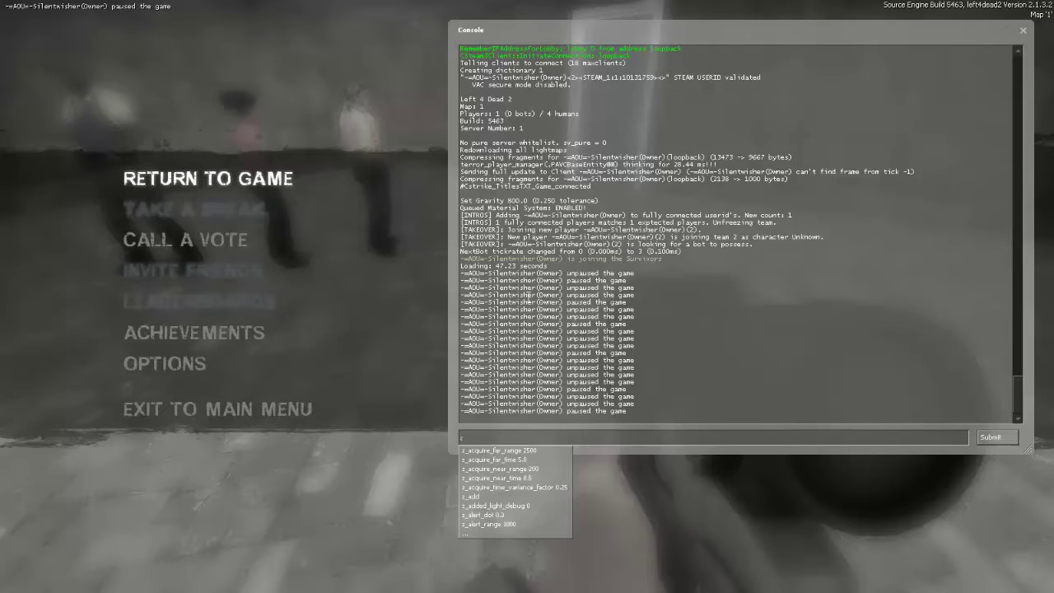
type("_debug")
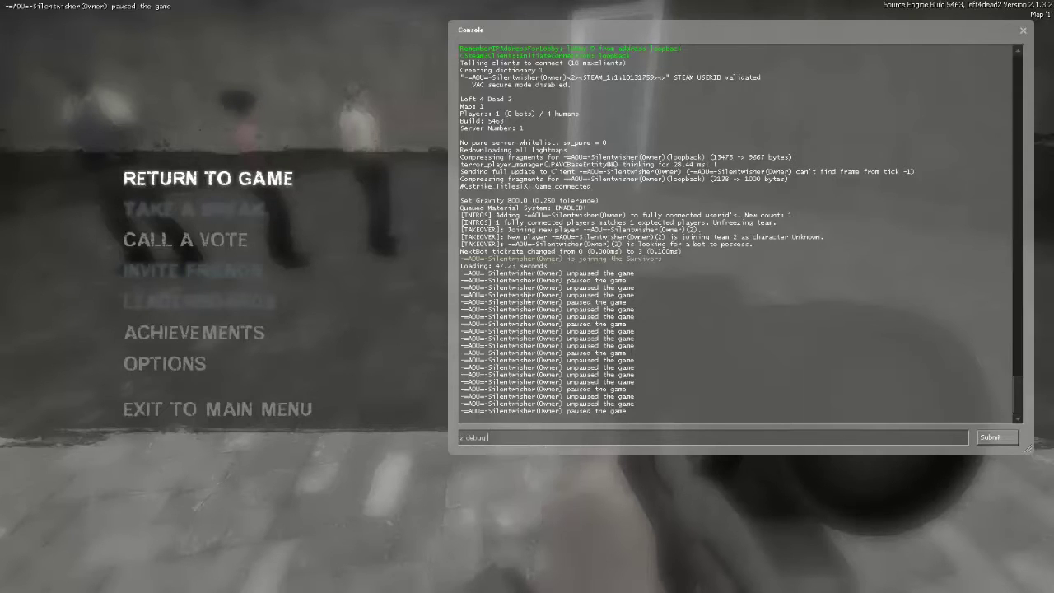
type(" 1")
key("Return")
key("grave")
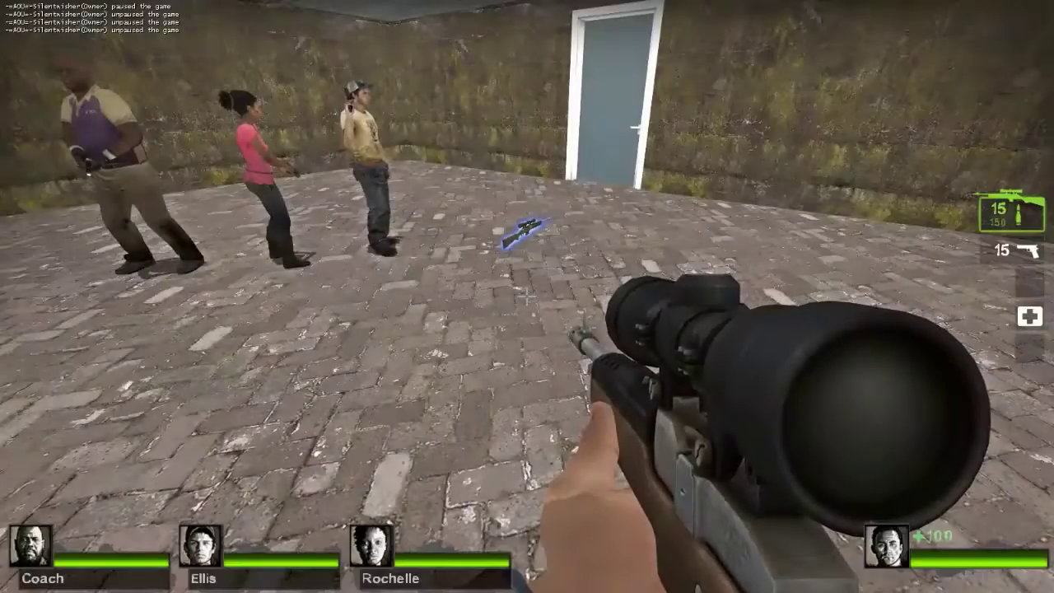
Step: Turn on navigation mesh editing with the console command nav_edit 1 and return to the game
key("grave")
type("nav_ed")
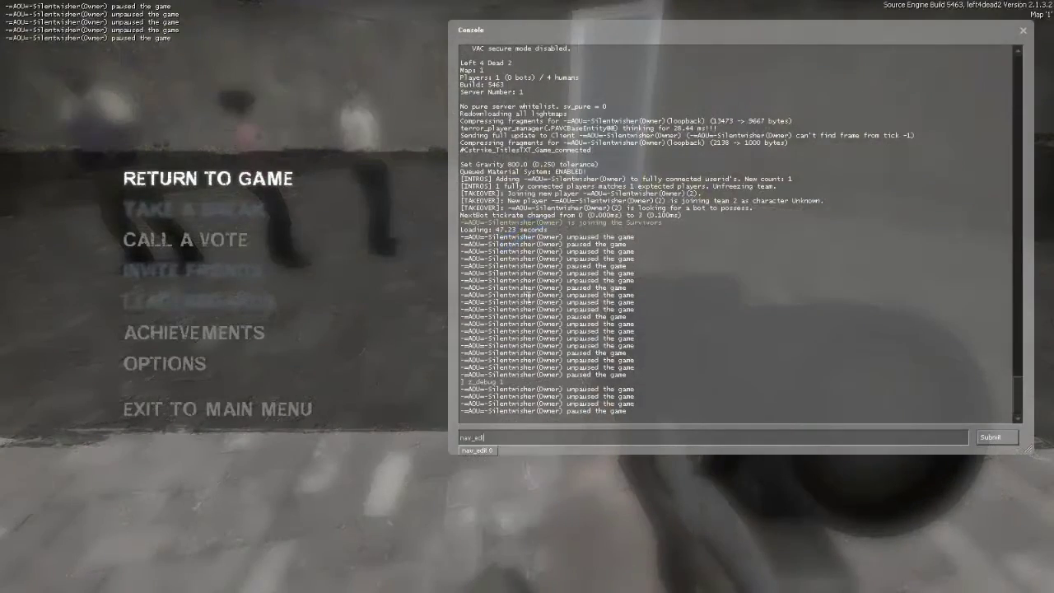
type("it 1")
key("Return")
key("grave")
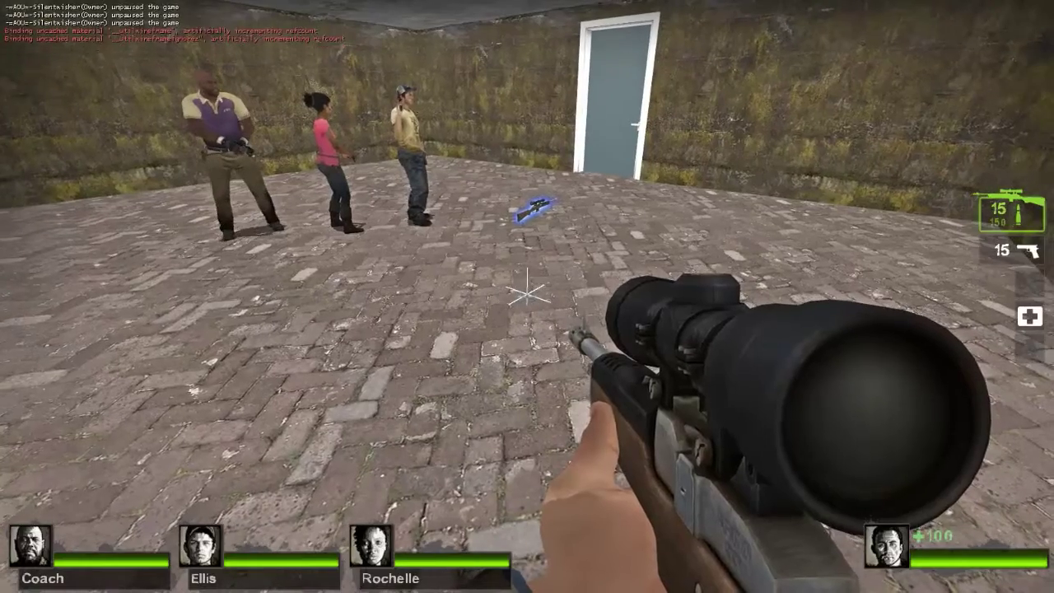
key("grave")
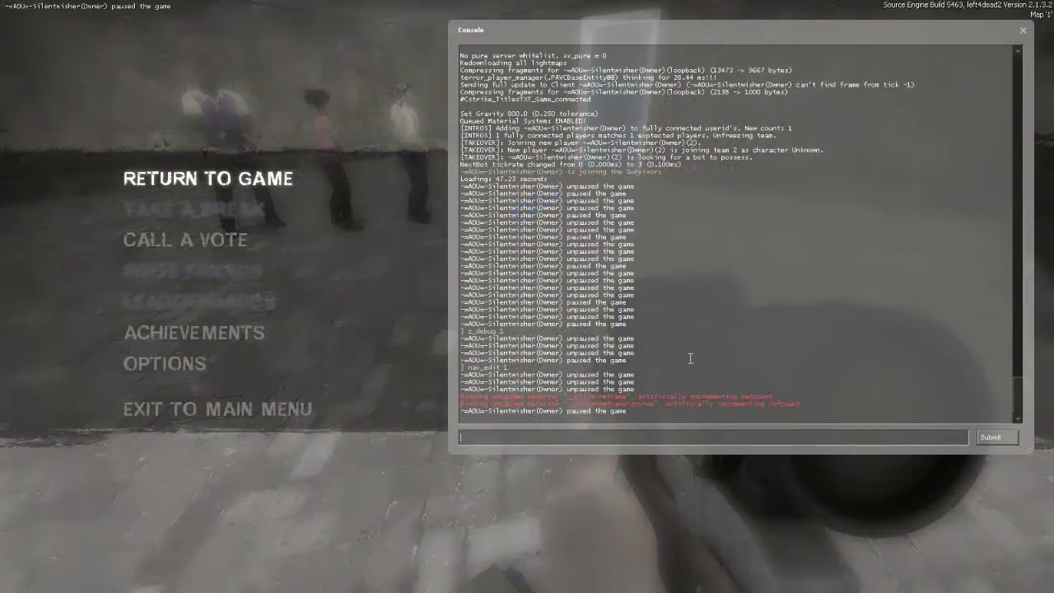
type("exec ")
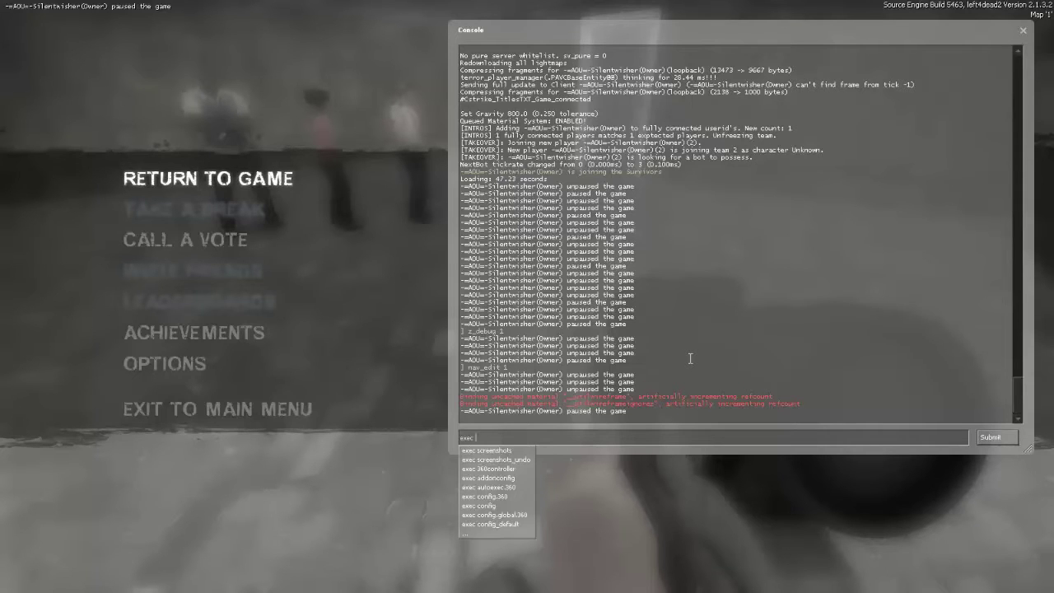
type("na")
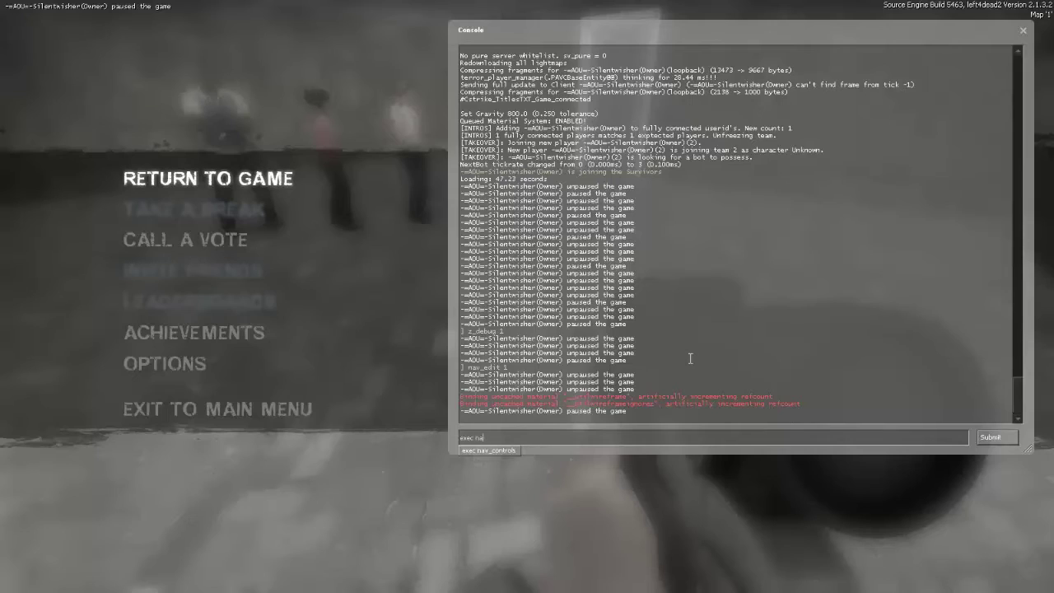
key("Escape")
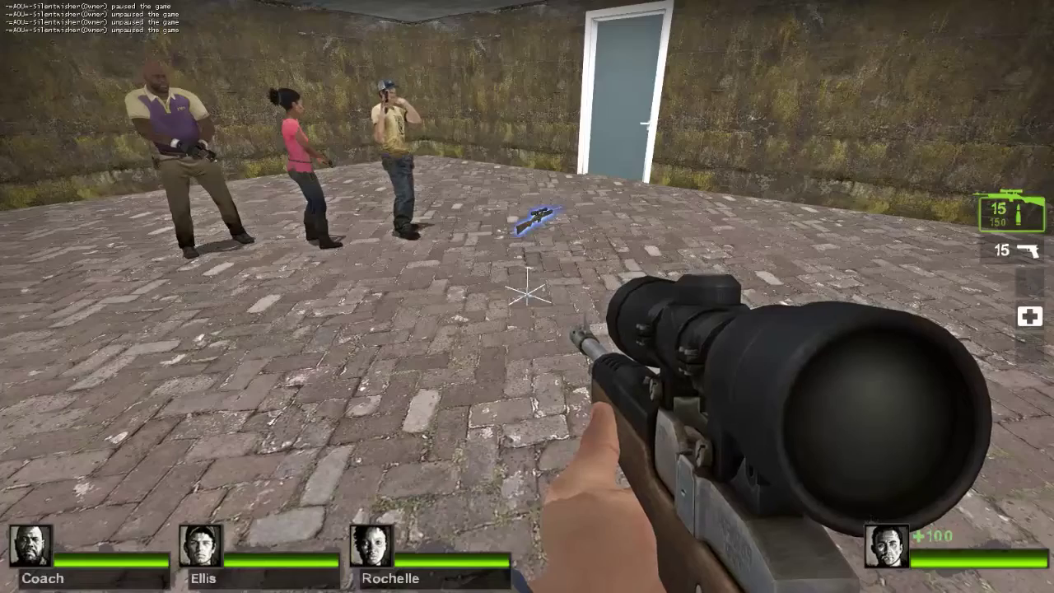
key("s")
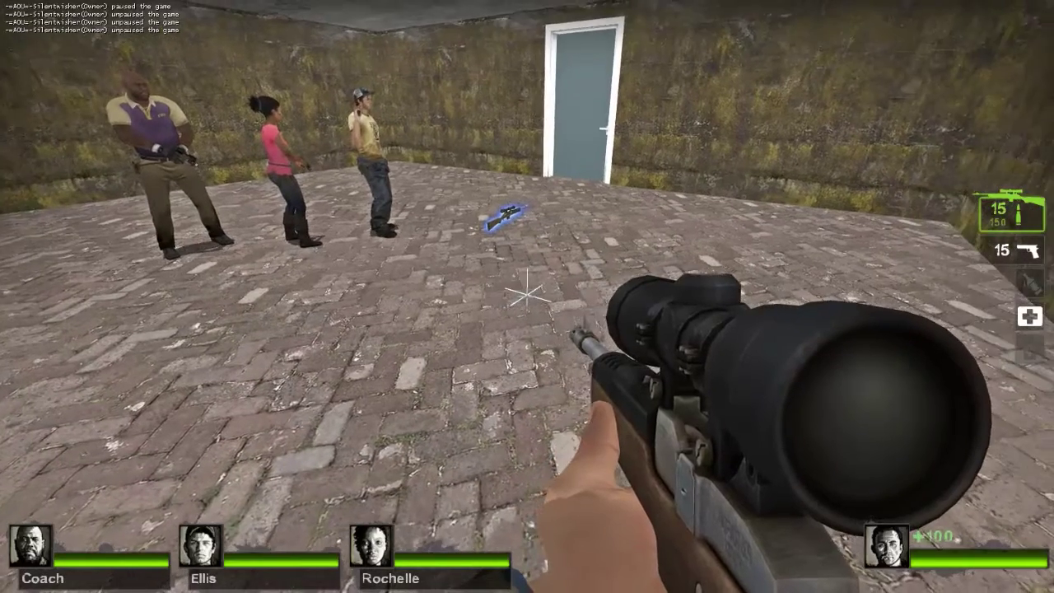